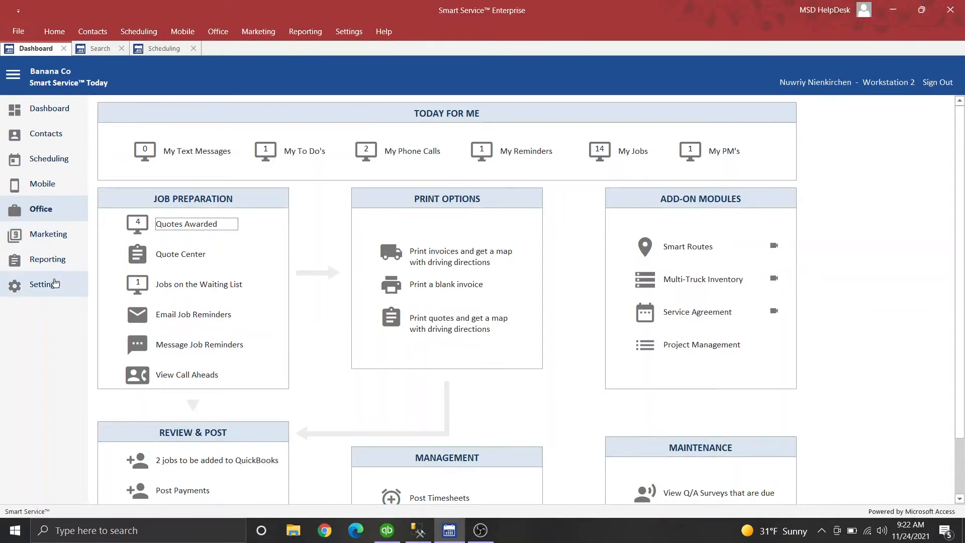
Open the Smart Service add-on setup from the company settings and review the job types available for email job reminders
click(46, 285)
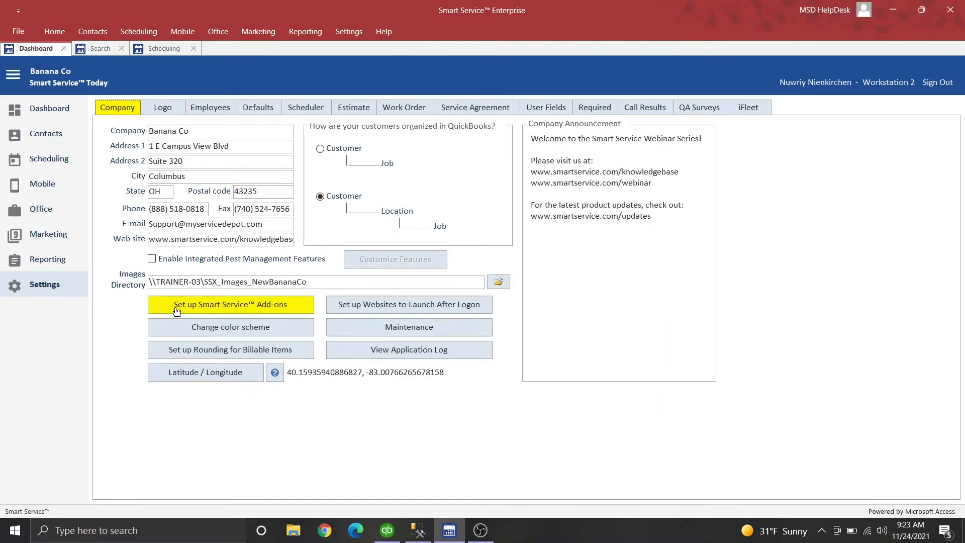
click(177, 311)
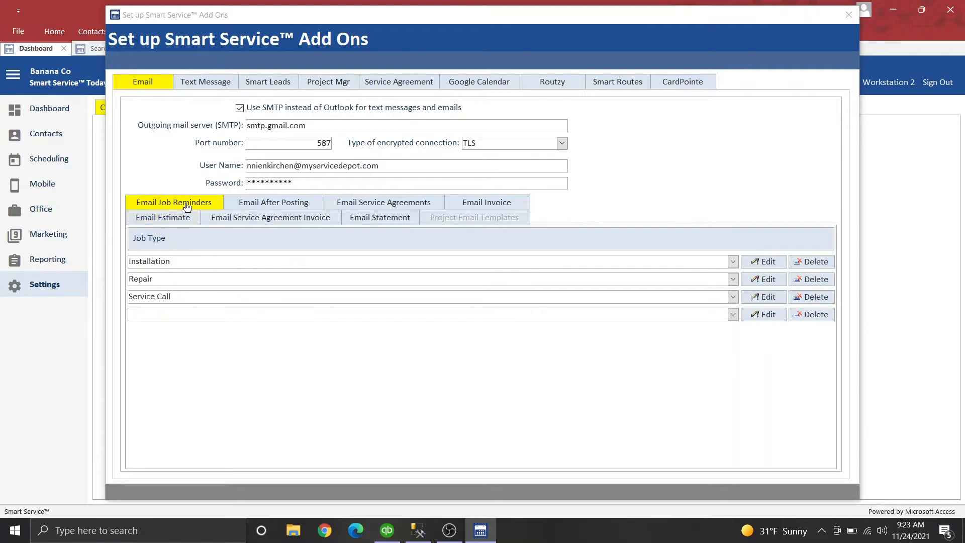
drag(182, 261, 108, 261)
click(217, 260)
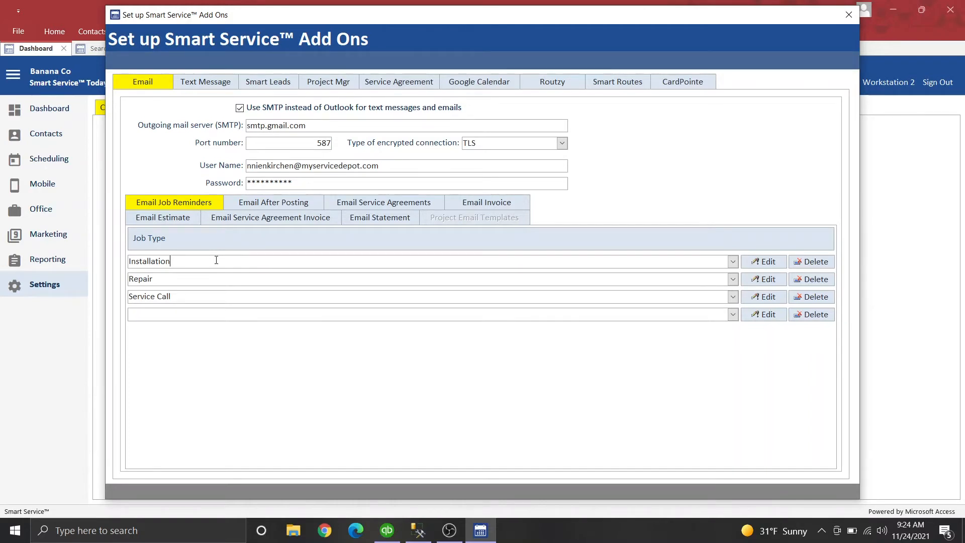
click(734, 261)
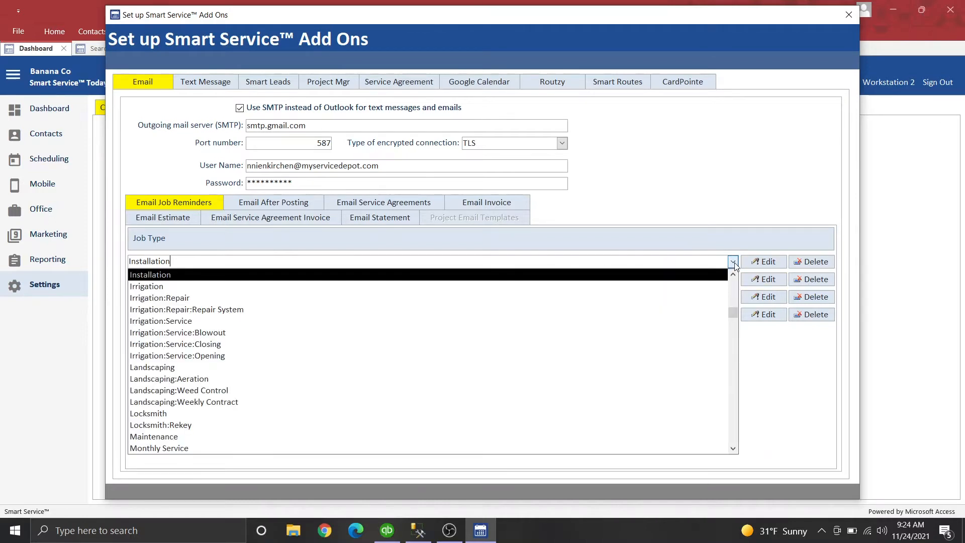
click(734, 262)
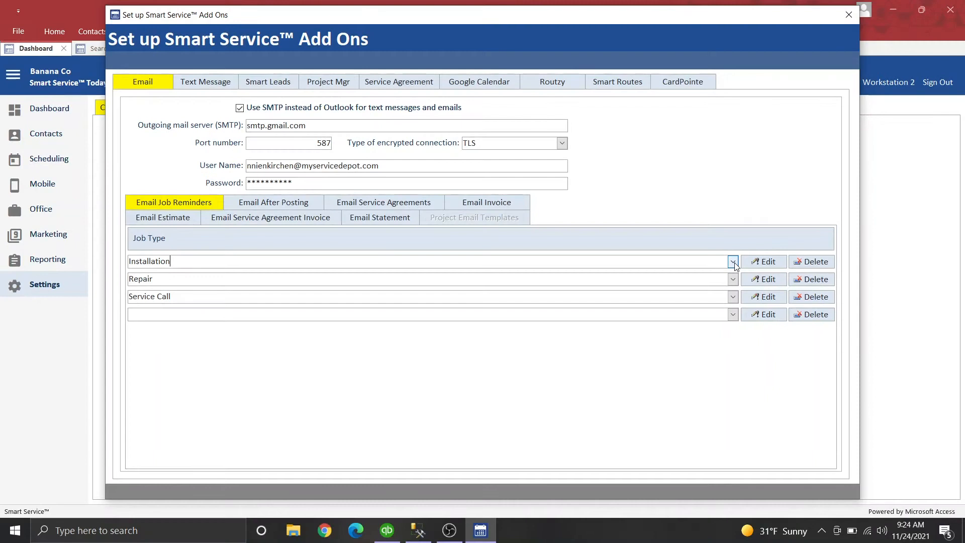
Open the Installation email reminder template and review the merge fields in its subject and body
click(767, 262)
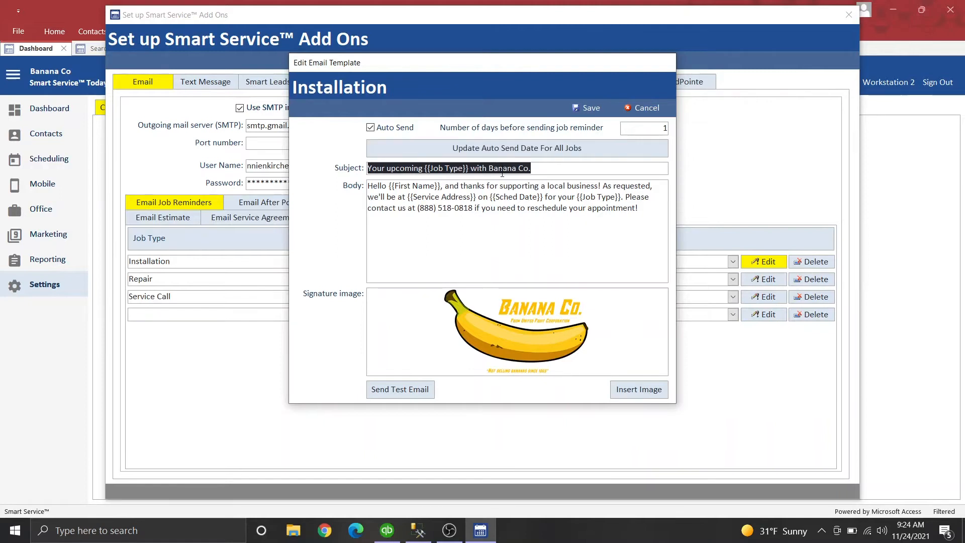
click(536, 168)
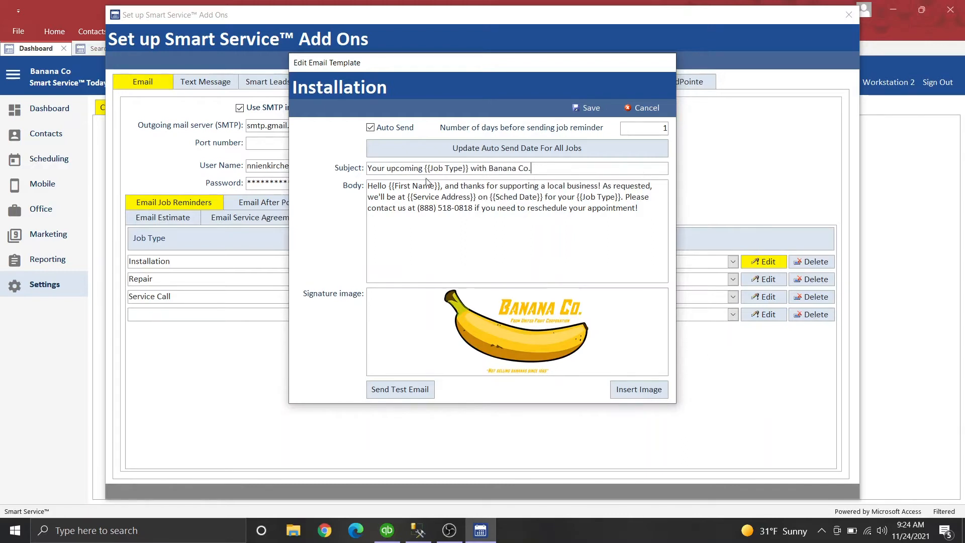
drag(423, 168, 389, 185)
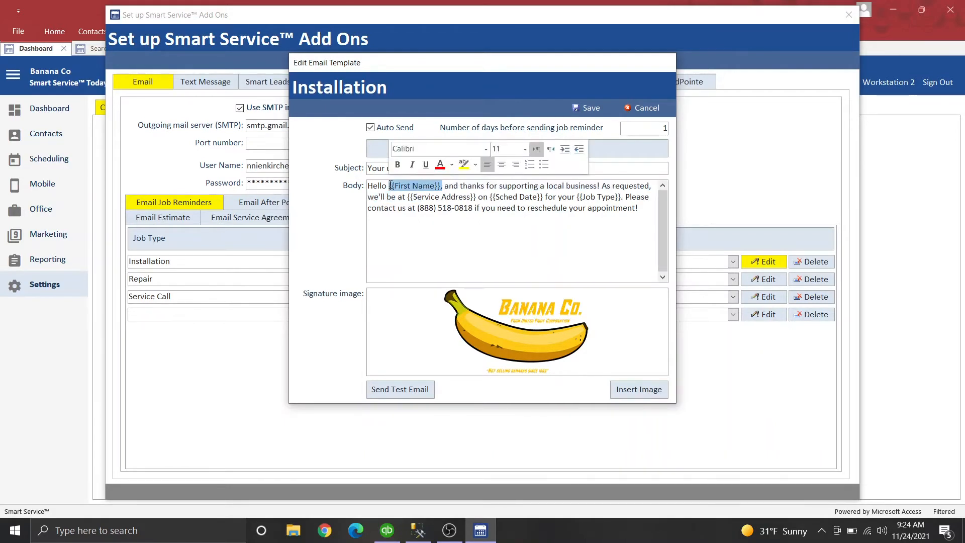
click(586, 224)
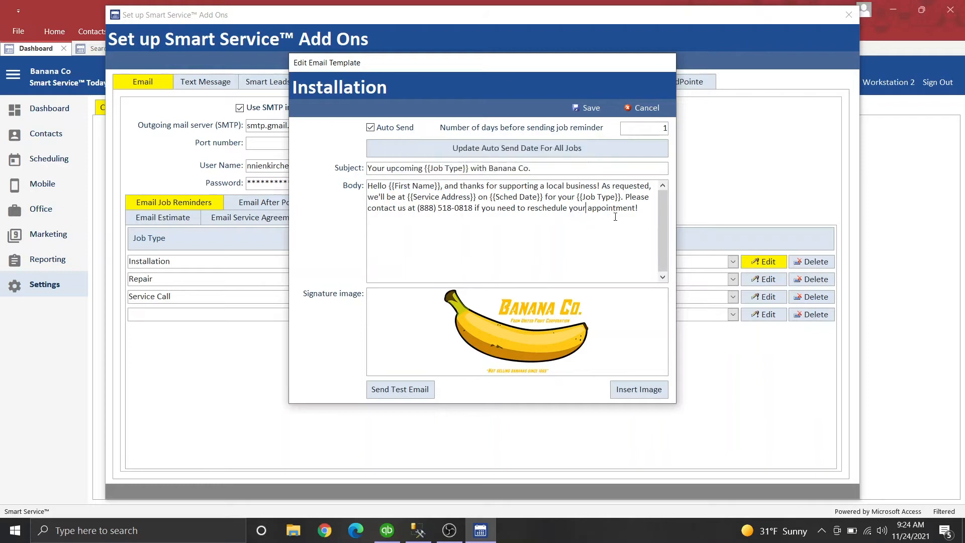
Add two blank lines at the end of the Installation email reminder's body text
click(649, 210)
key(Return)
key(Return)
right_click(380, 233)
Check the number of days before sending, save the Installation email reminder template and close the add-on setup
double_click(664, 128)
click(655, 131)
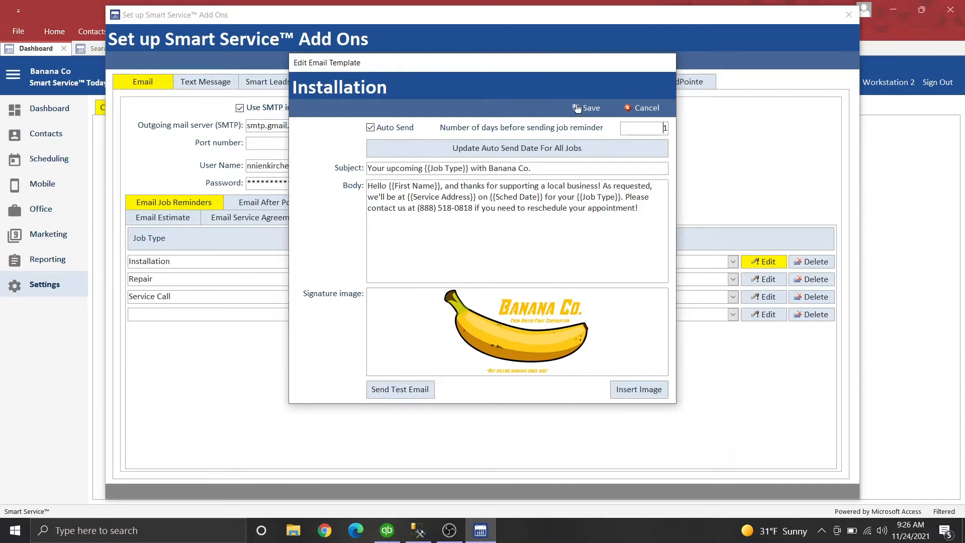
click(592, 109)
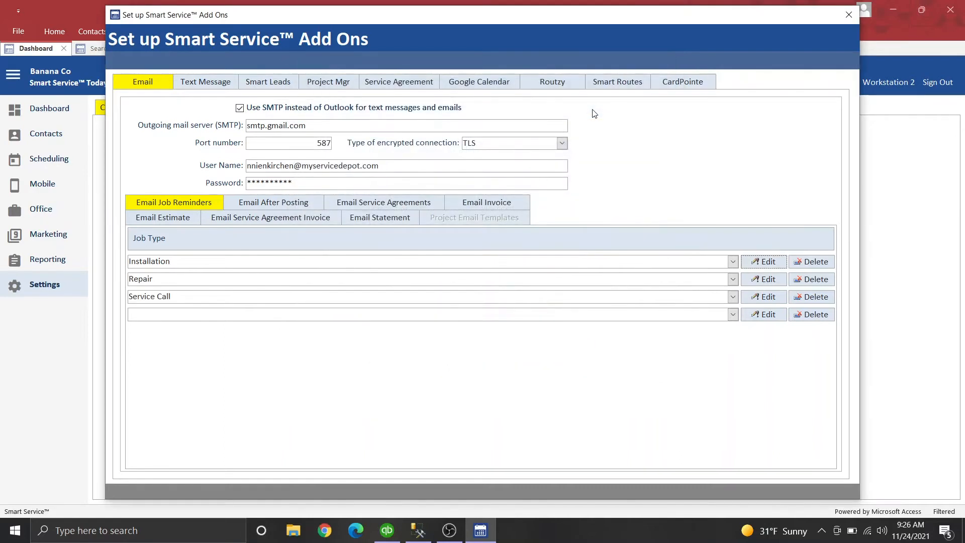
click(848, 17)
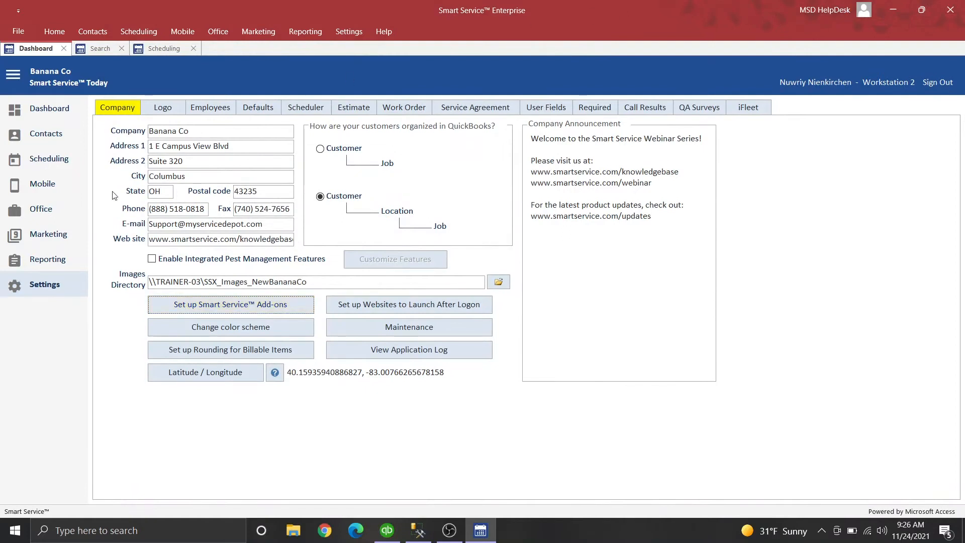
Open the email job reminders from the office dashboard and list the jobs dated 11/24/2021
click(56, 209)
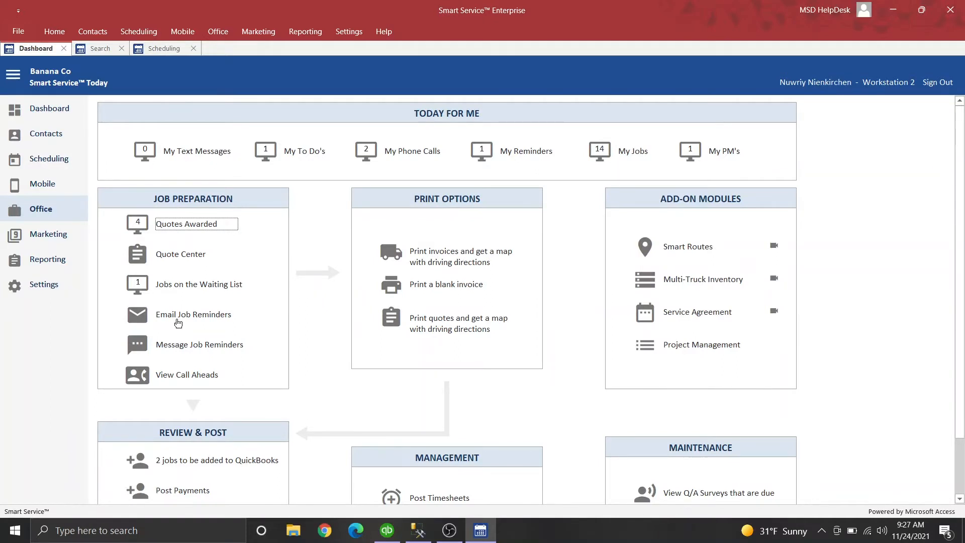
click(179, 323)
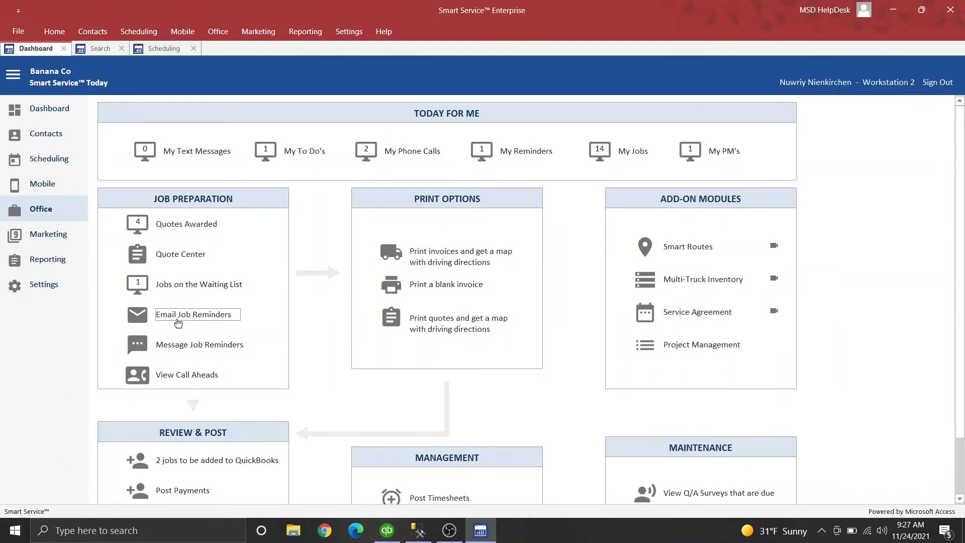
click(178, 324)
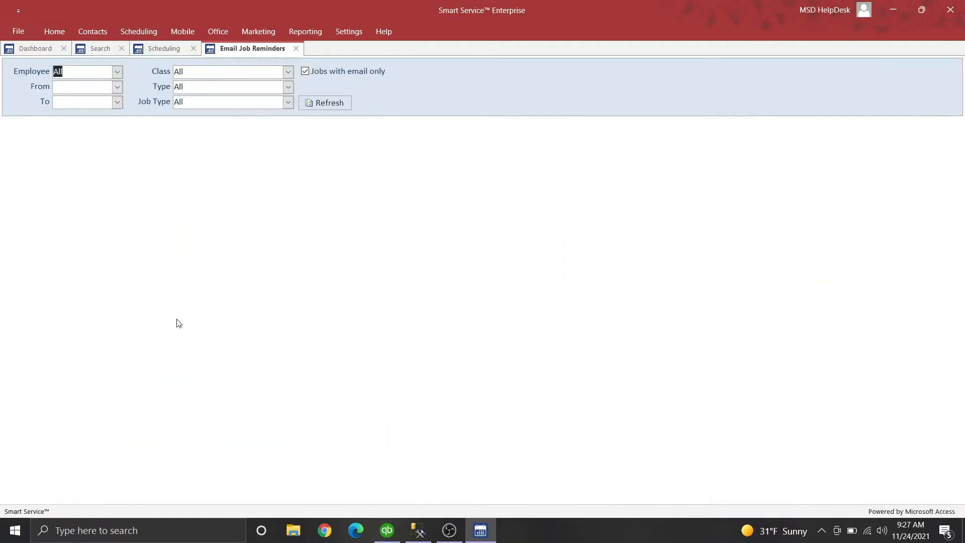
click(117, 87)
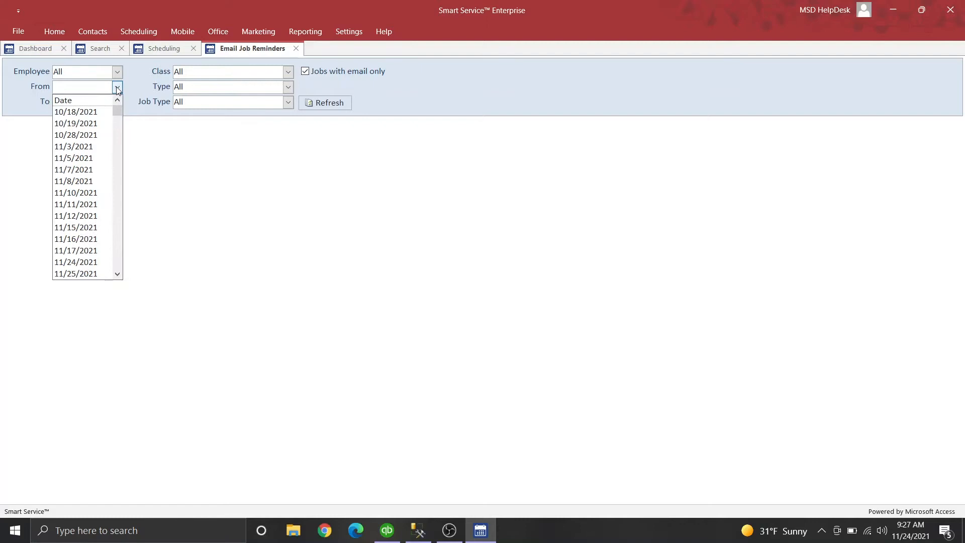
click(80, 262)
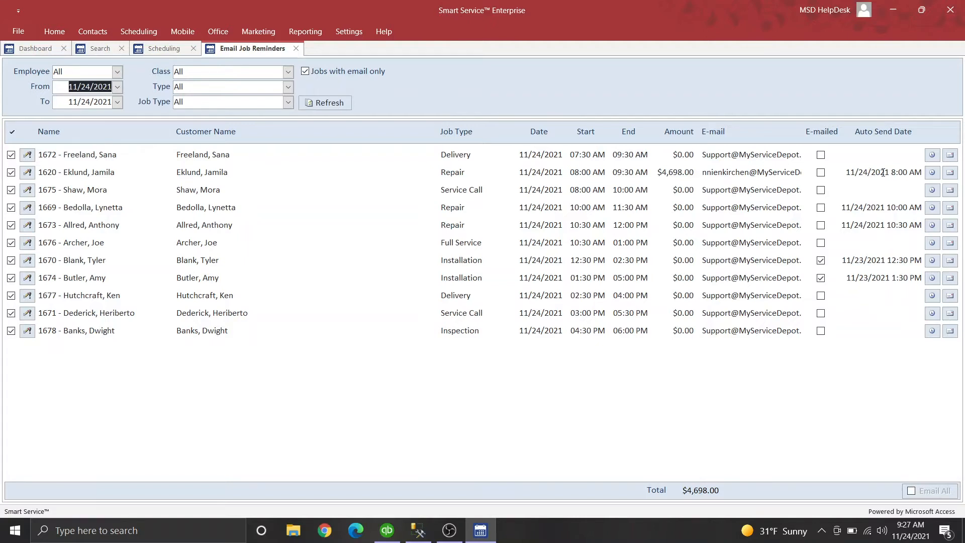
Compare the Repair jobs' auto send dates with their start times and inspect the send date picker for the 10:30 AM Repair job
click(856, 172)
drag(856, 172, 914, 169)
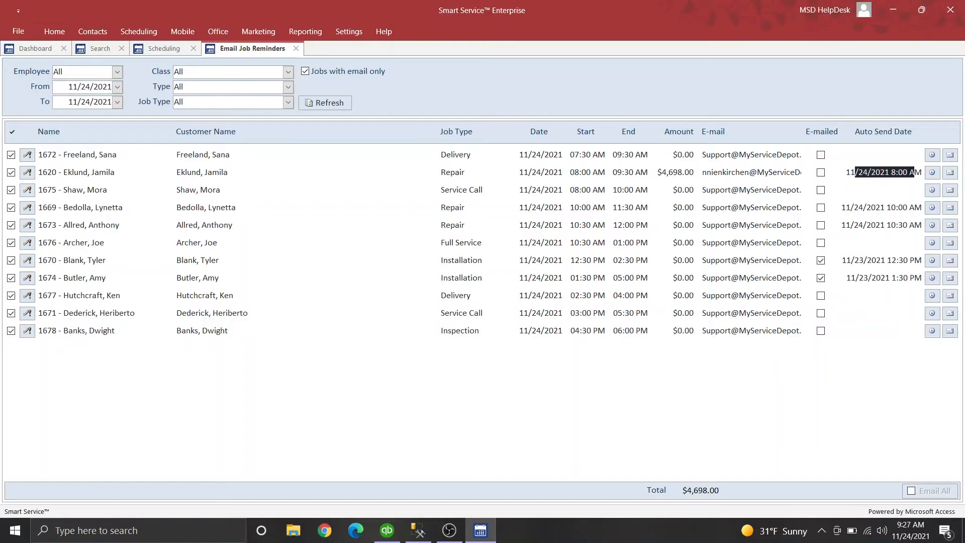
click(909, 173)
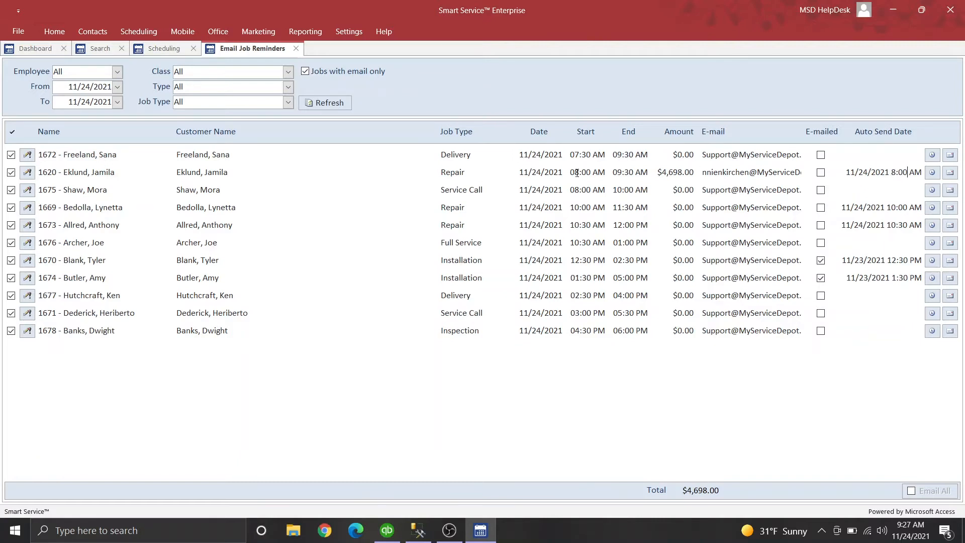
drag(570, 173, 608, 163)
drag(890, 172, 921, 164)
drag(885, 207, 924, 224)
click(933, 227)
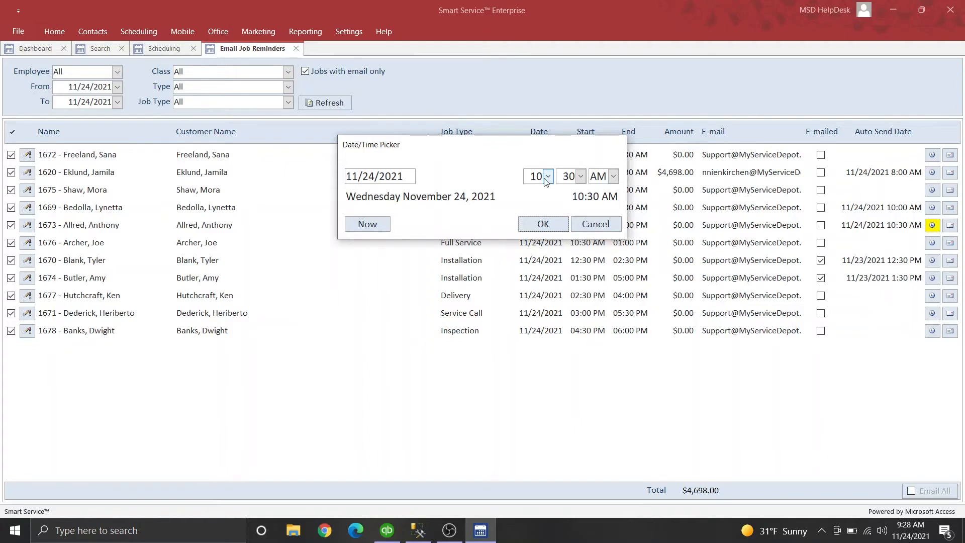
click(603, 222)
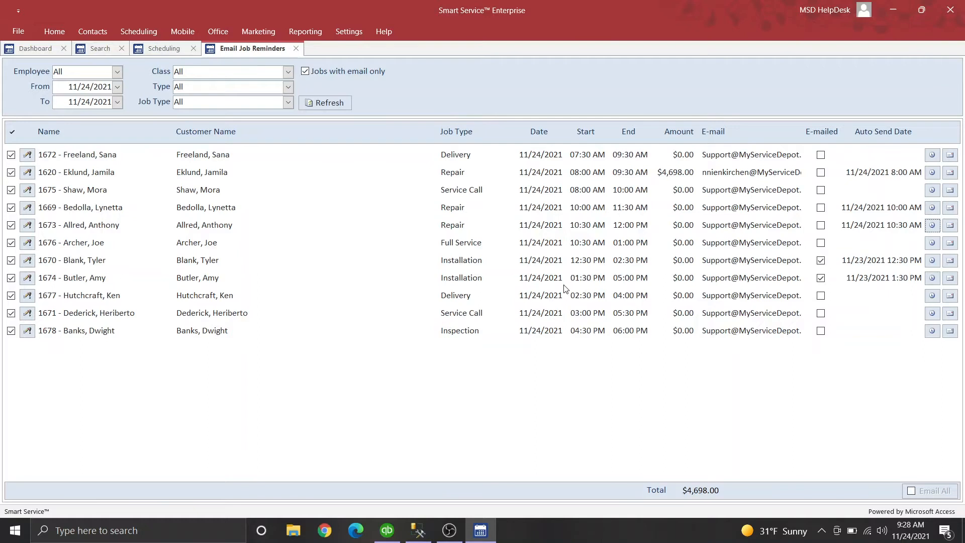
click(296, 49)
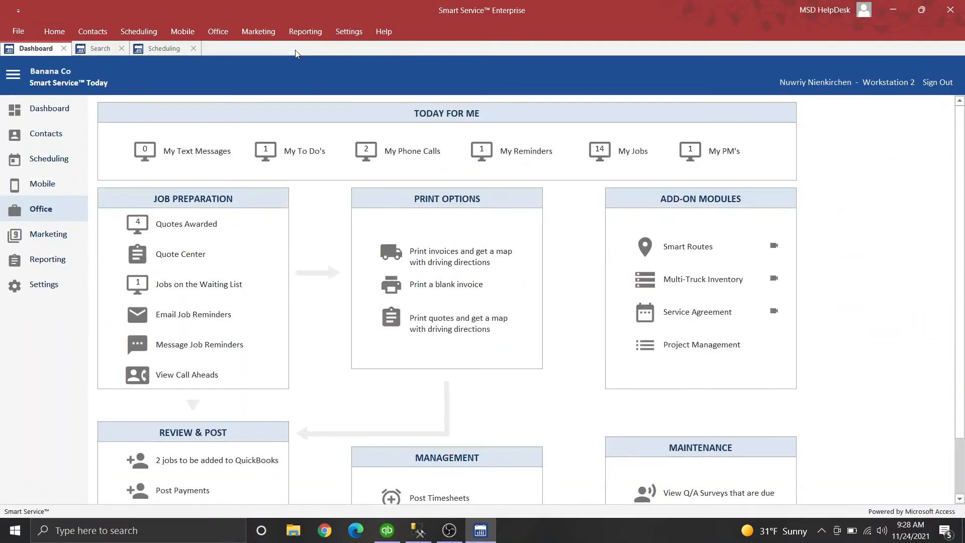
In the add-on setup, enable Auto Send for the Delivery text message reminder, set it to 1 day before the job and save
click(42, 284)
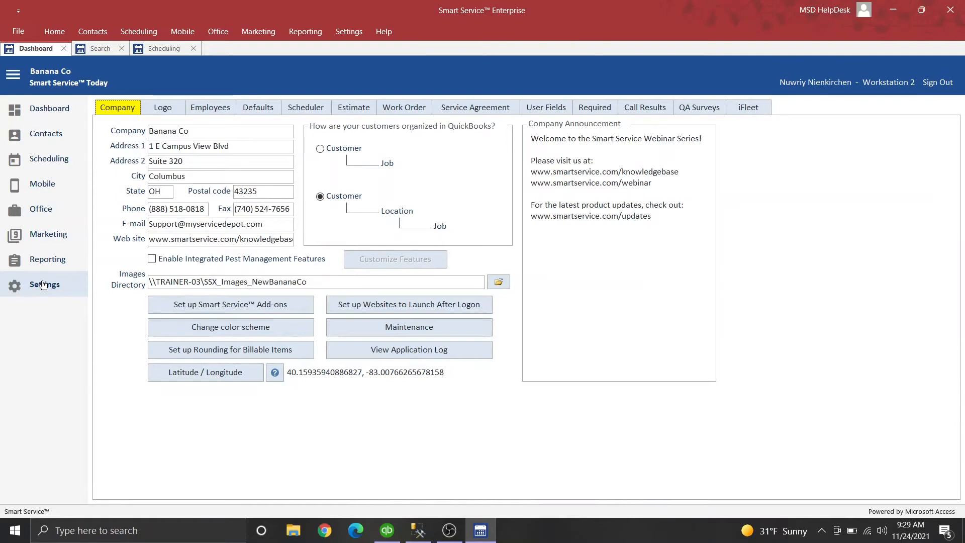
click(187, 309)
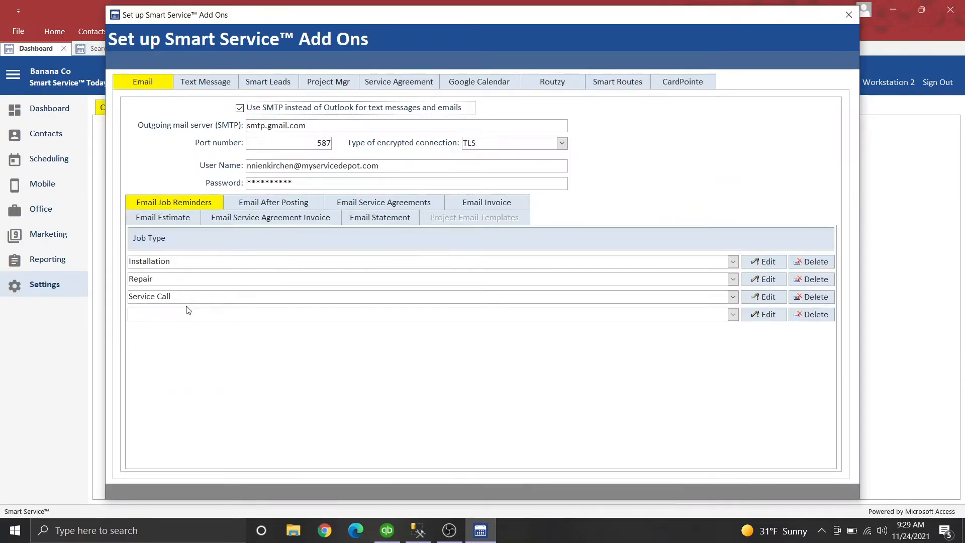
click(217, 84)
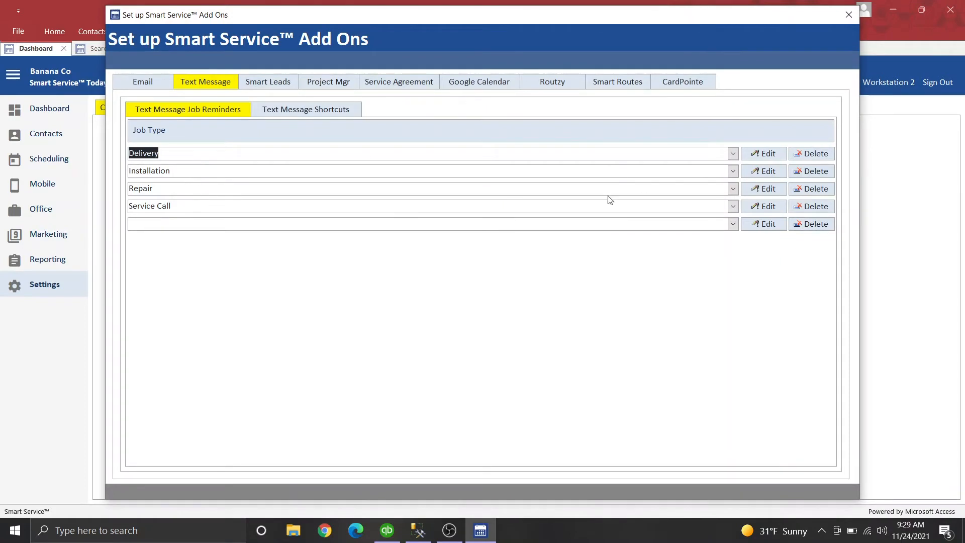
click(764, 154)
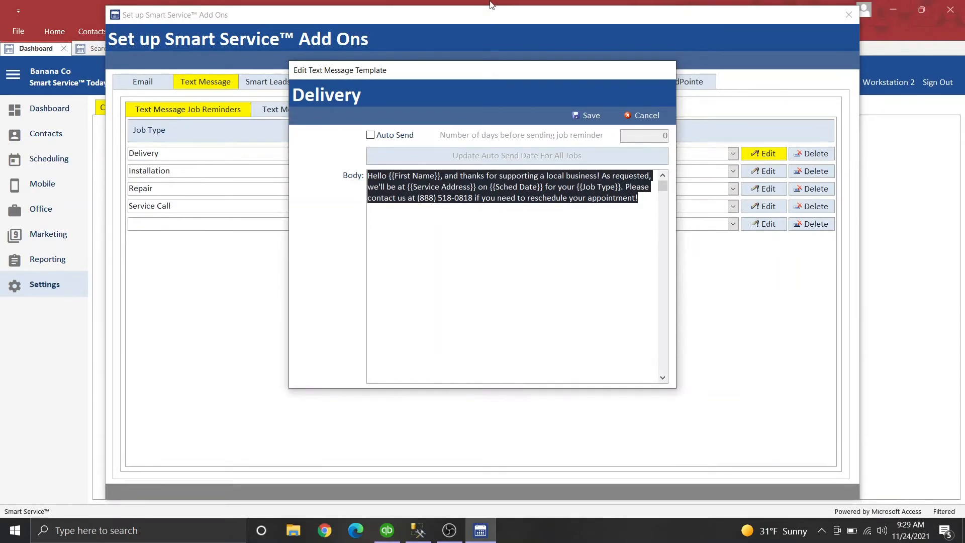
click(371, 136)
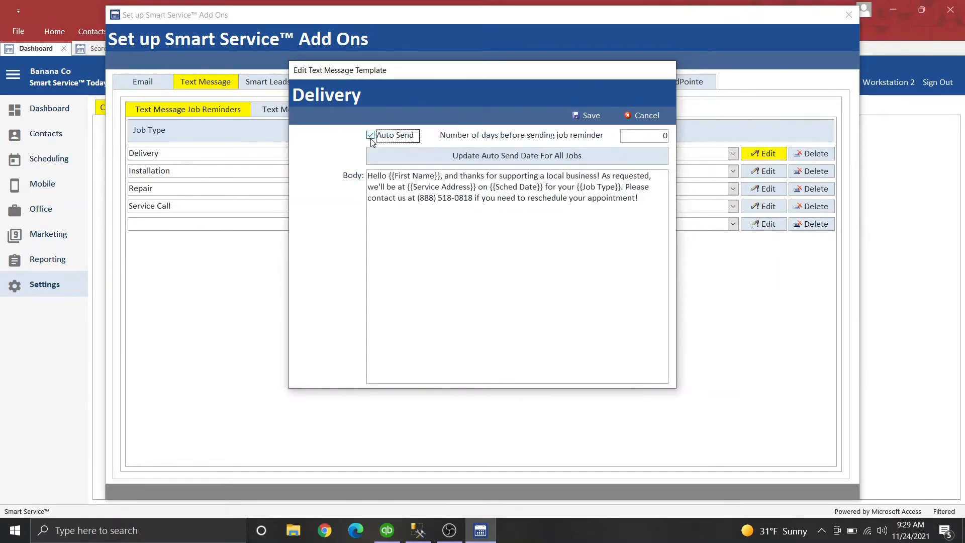
key(Tab)
text(1)
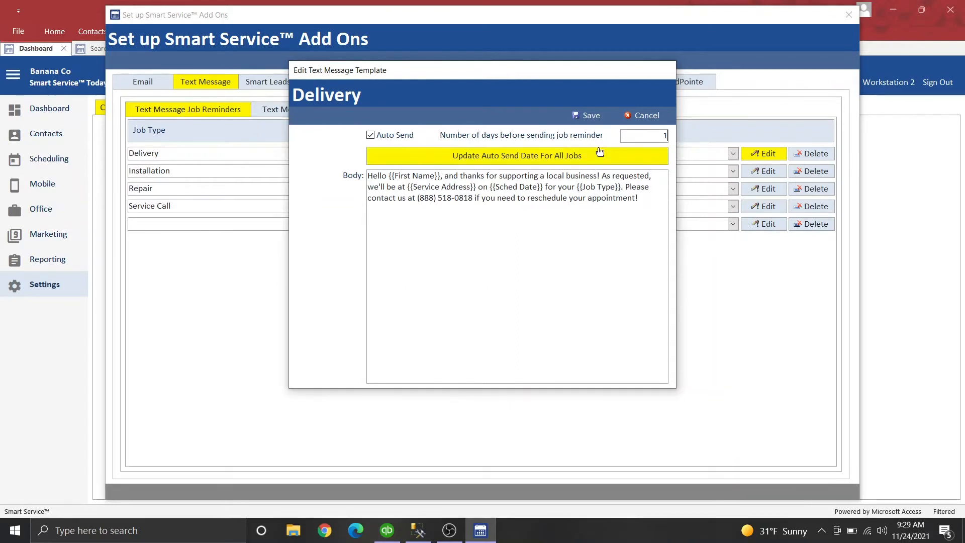
click(595, 122)
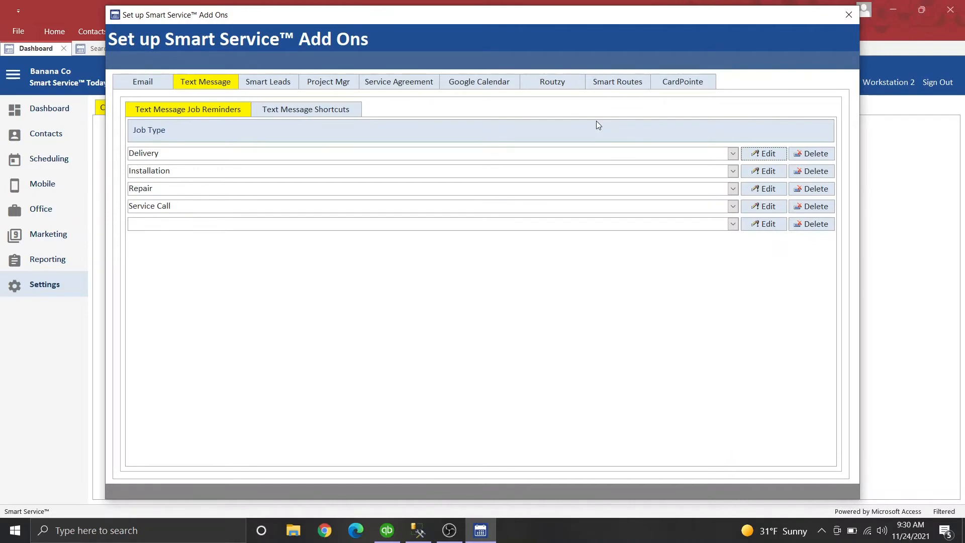
click(848, 18)
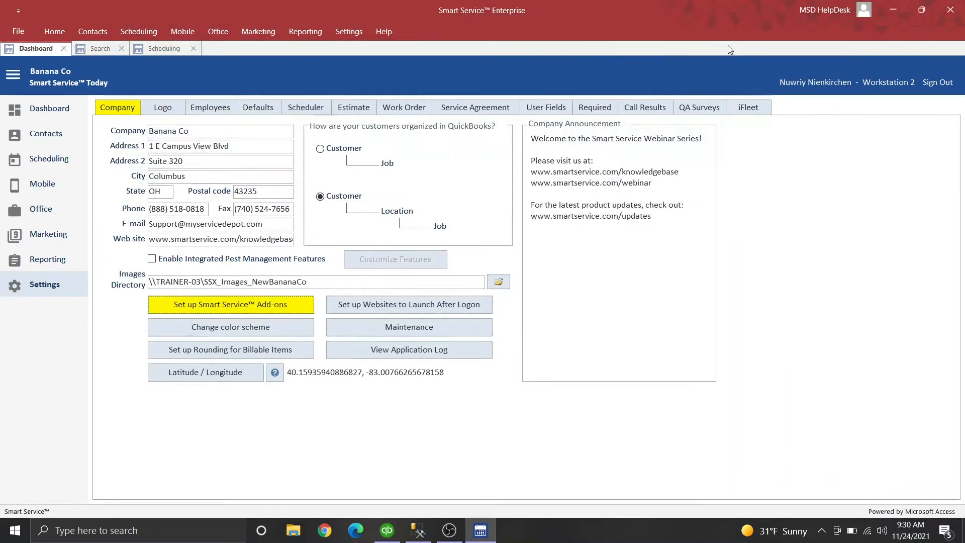
List the message job reminders for 11/24/2021 and open the text message for the 07:30 AM Delivery job
click(59, 219)
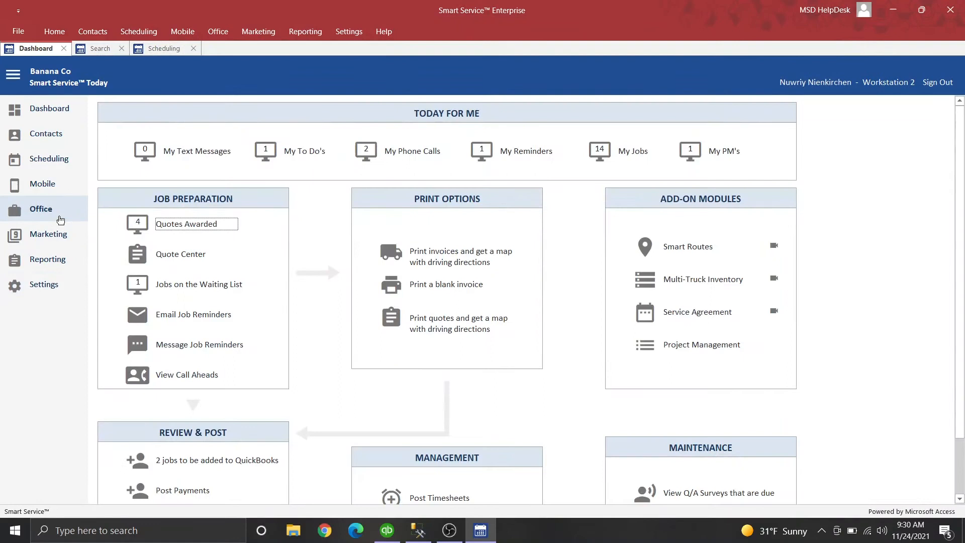
click(177, 347)
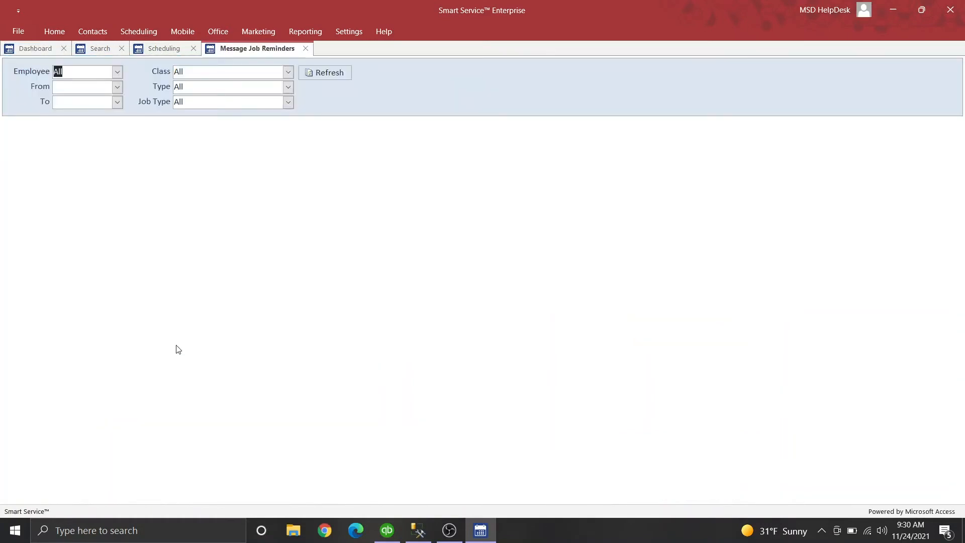
click(117, 87)
click(103, 112)
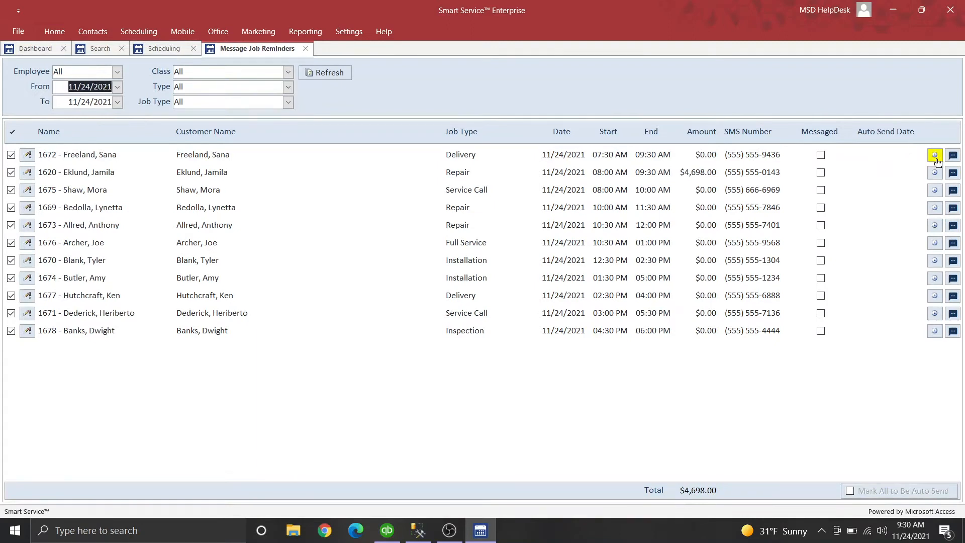
click(953, 156)
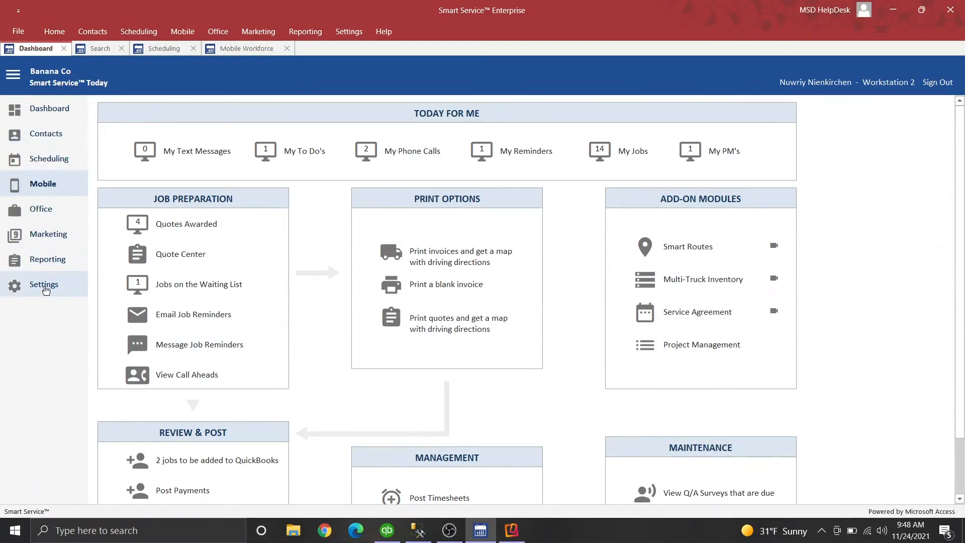
Open the signed-in technician's user record from the employee settings and view its permissions
click(44, 285)
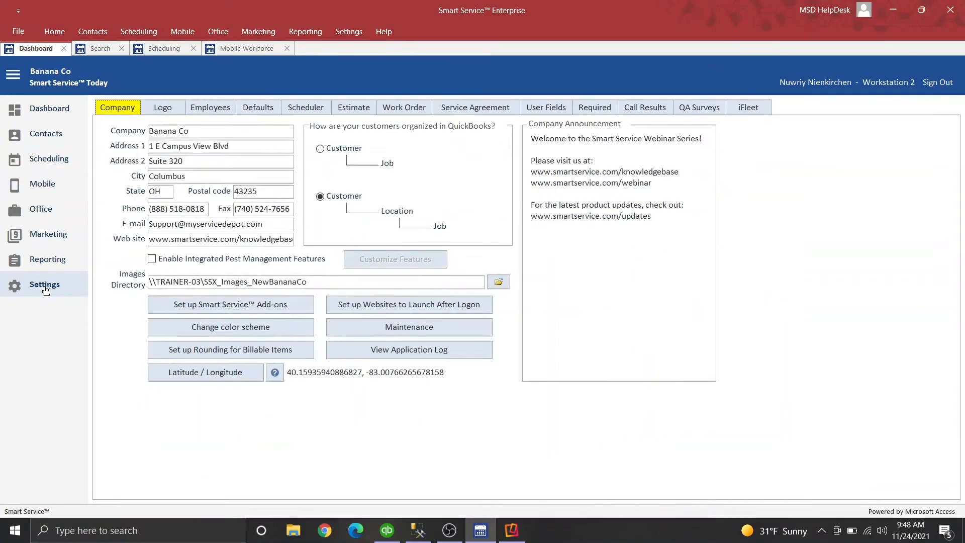
click(215, 107)
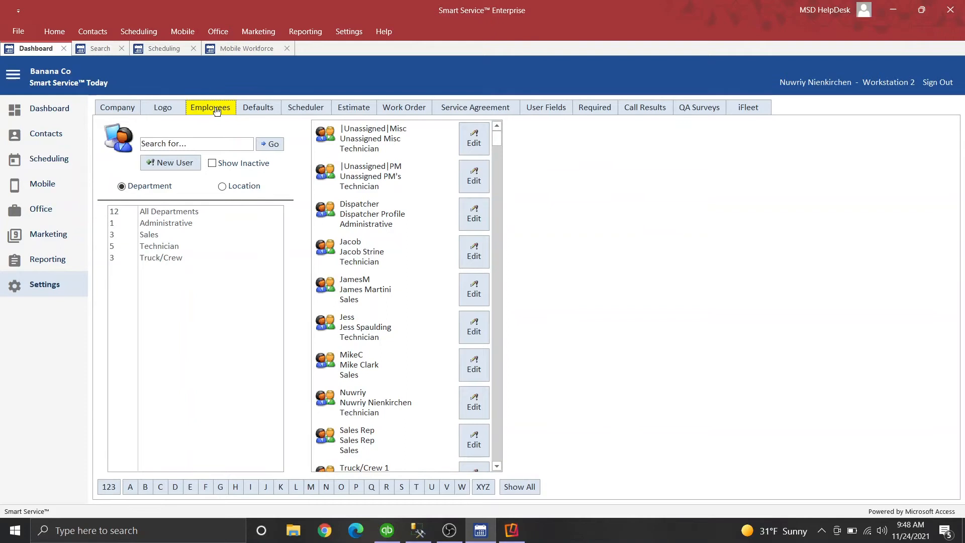
click(474, 406)
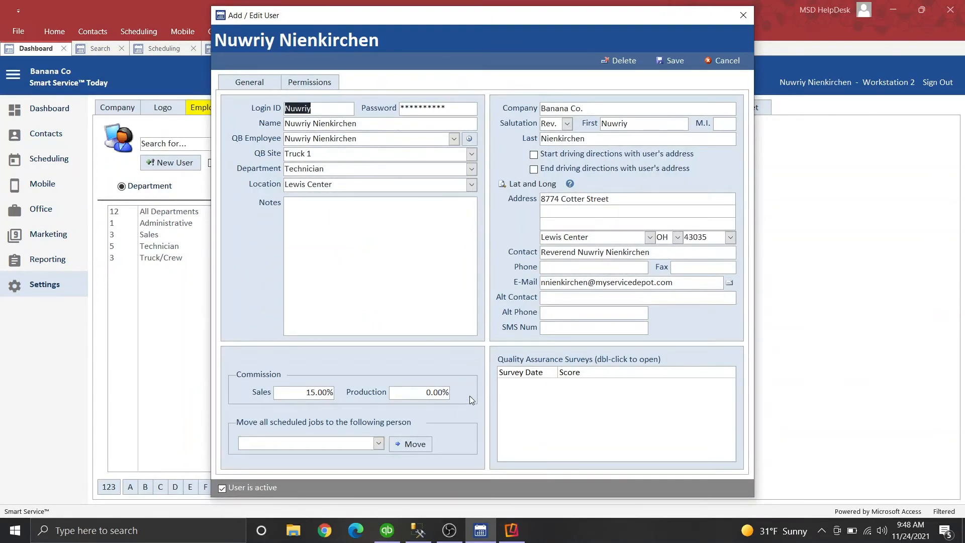
click(319, 83)
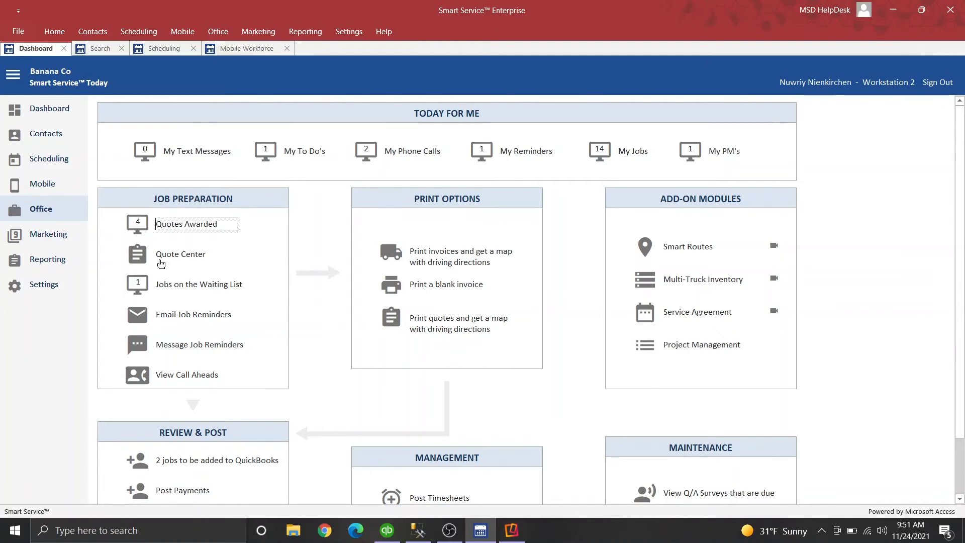
Open the Quote Center and review the choices of the Record Type, Employee and Filter Dates By filters
click(161, 255)
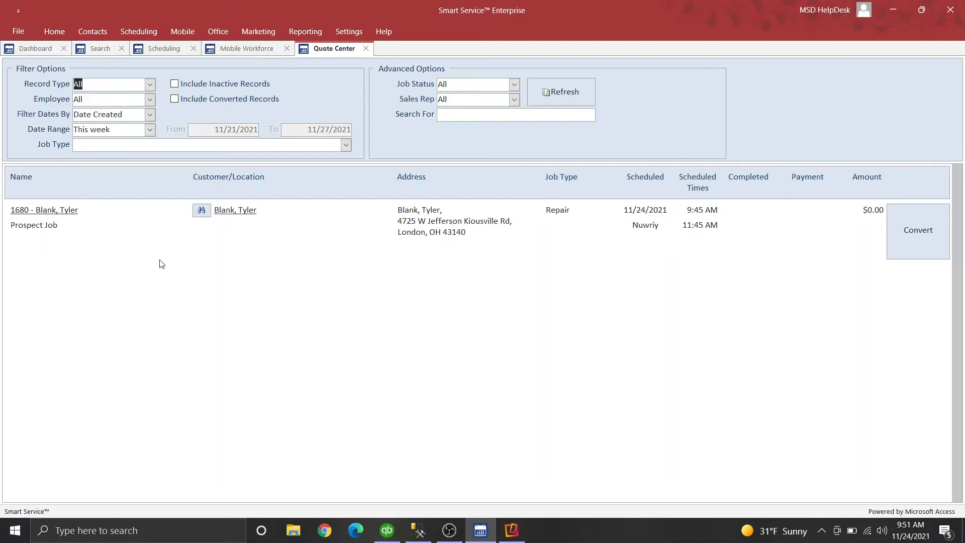
click(150, 86)
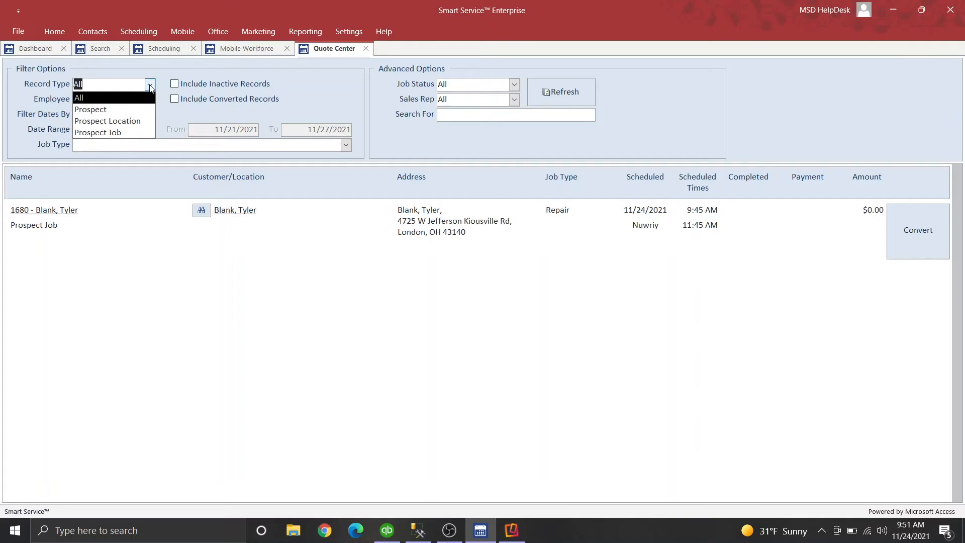
click(150, 86)
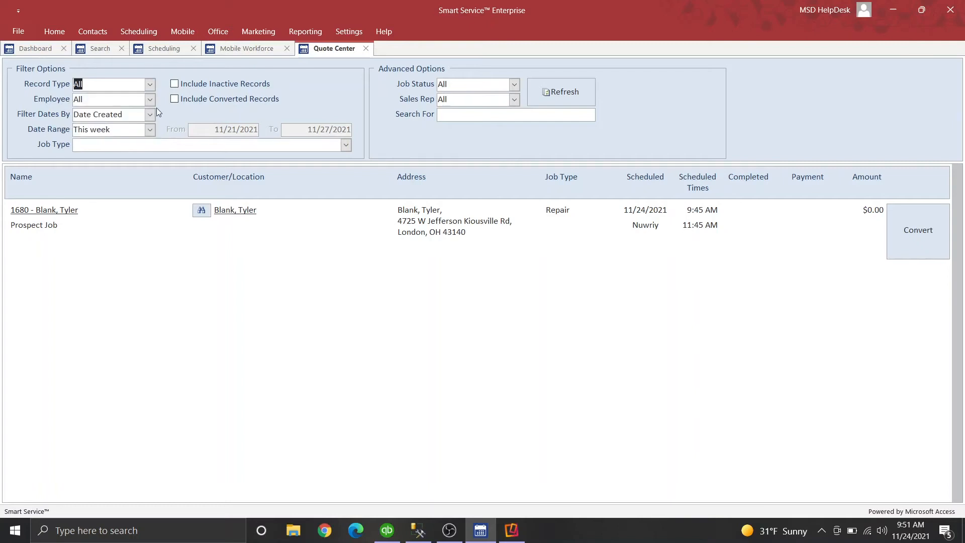
click(150, 101)
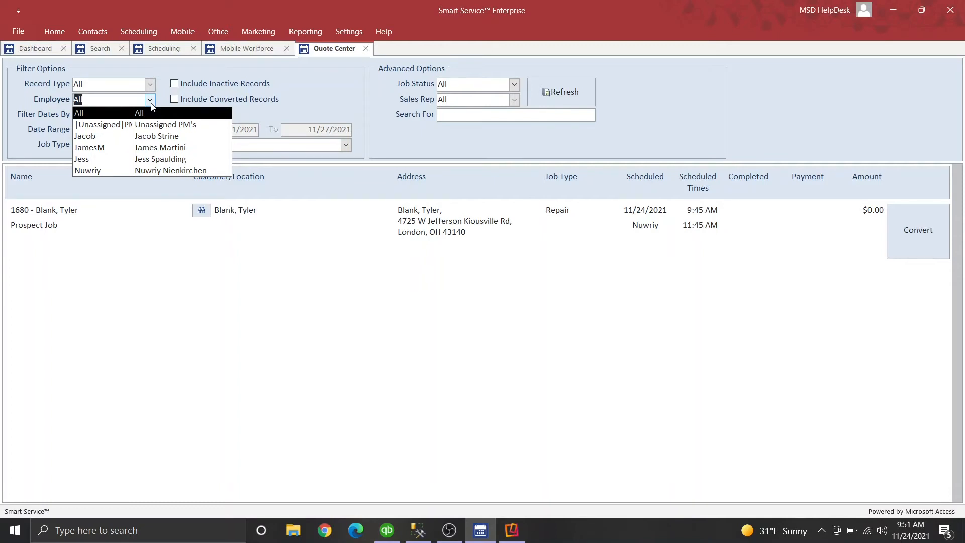
click(151, 101)
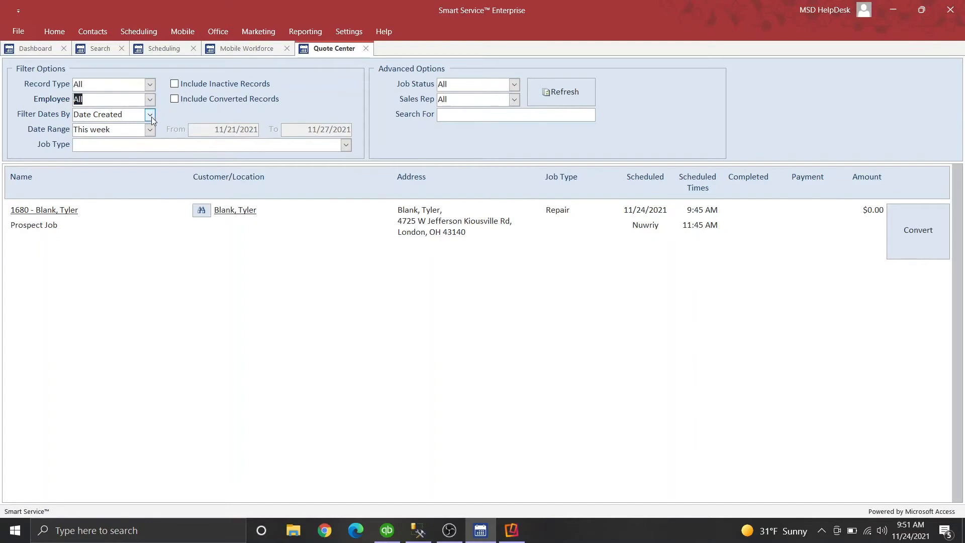
click(150, 115)
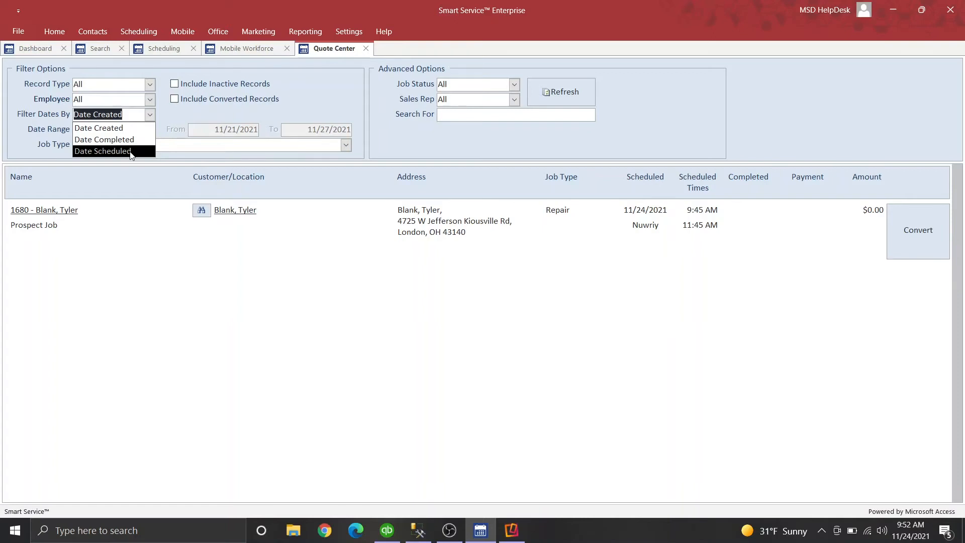
click(151, 114)
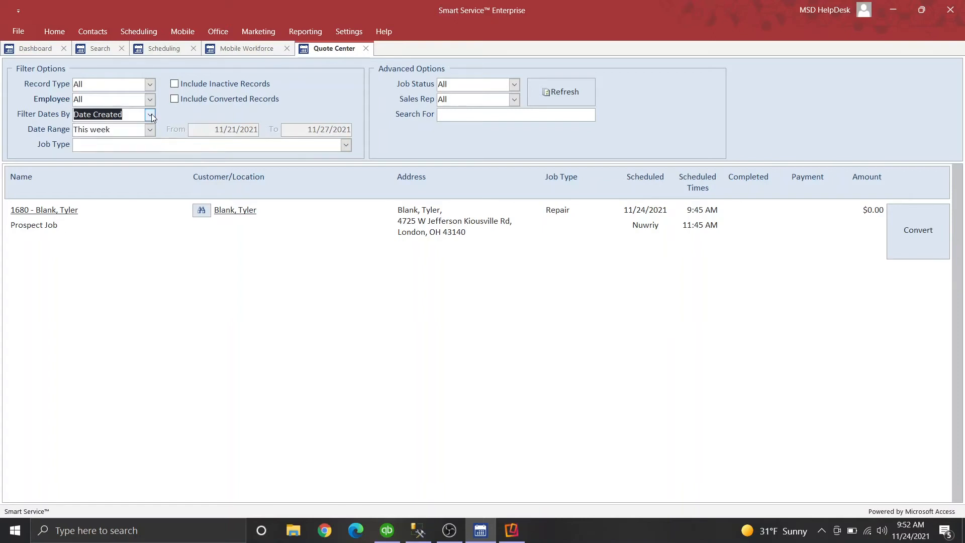
List the quotes for the date range All and narrow the range to Today
click(152, 128)
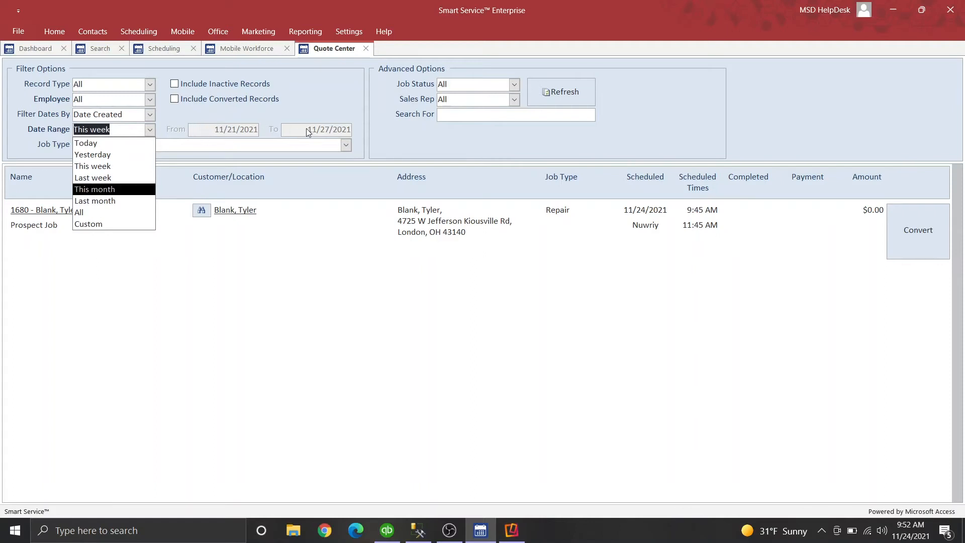
click(87, 213)
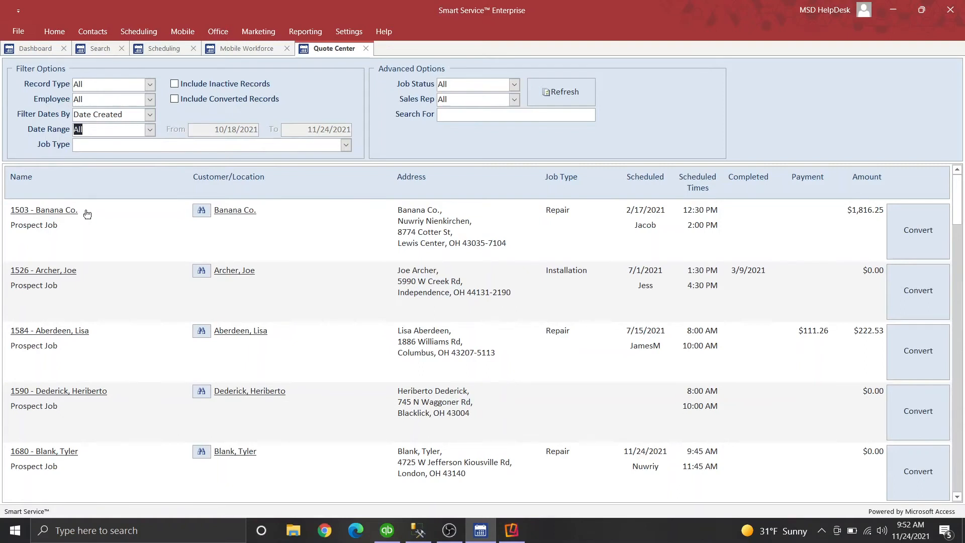
click(149, 130)
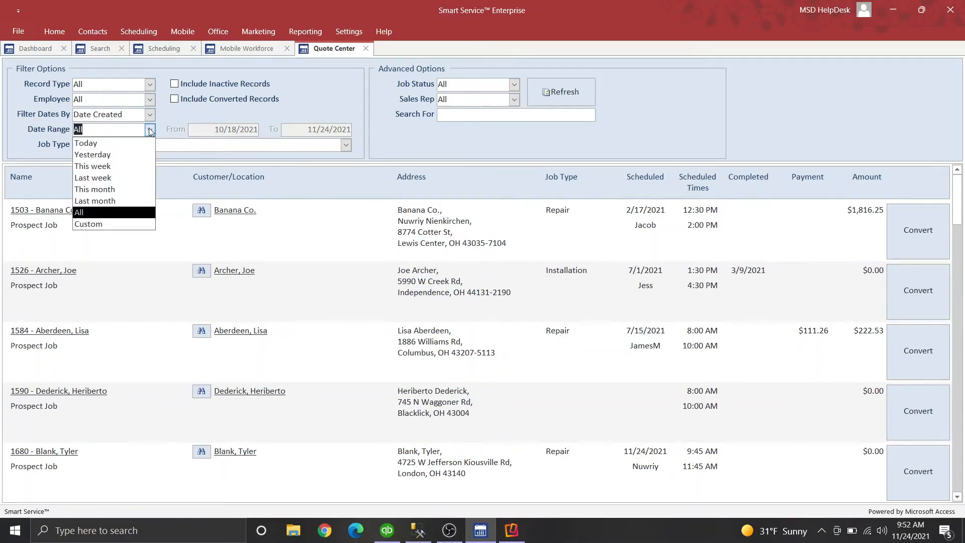
click(118, 145)
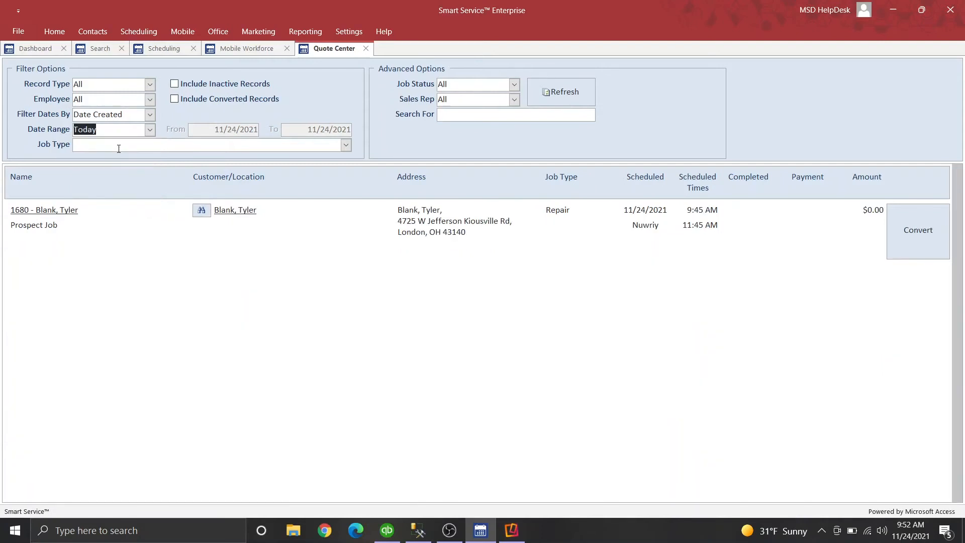
Review the Job Type choices and try the Include Inactive Records filter, leaving it off
click(346, 145)
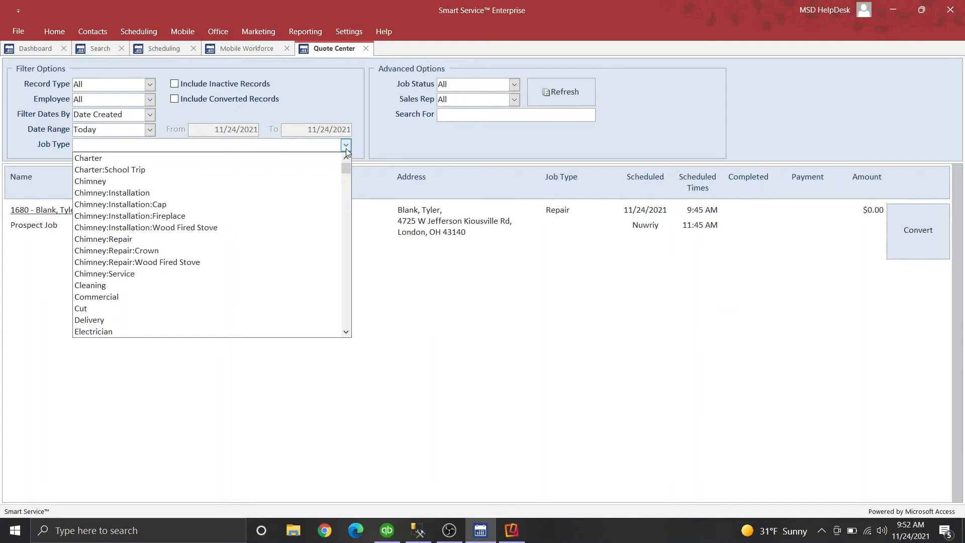
click(348, 145)
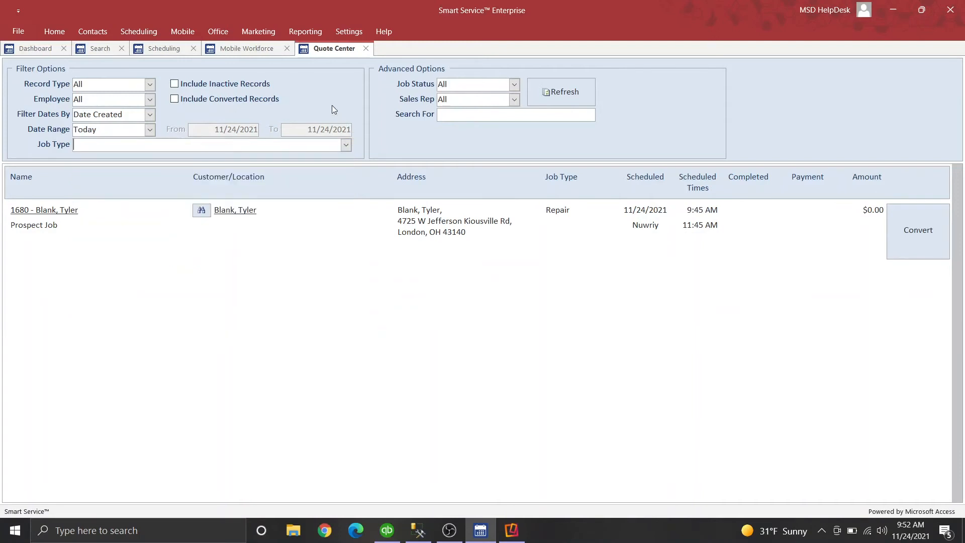
click(212, 87)
click(212, 84)
Review the Job Status and Sales Rep filter choices and go to the Search For field
click(514, 85)
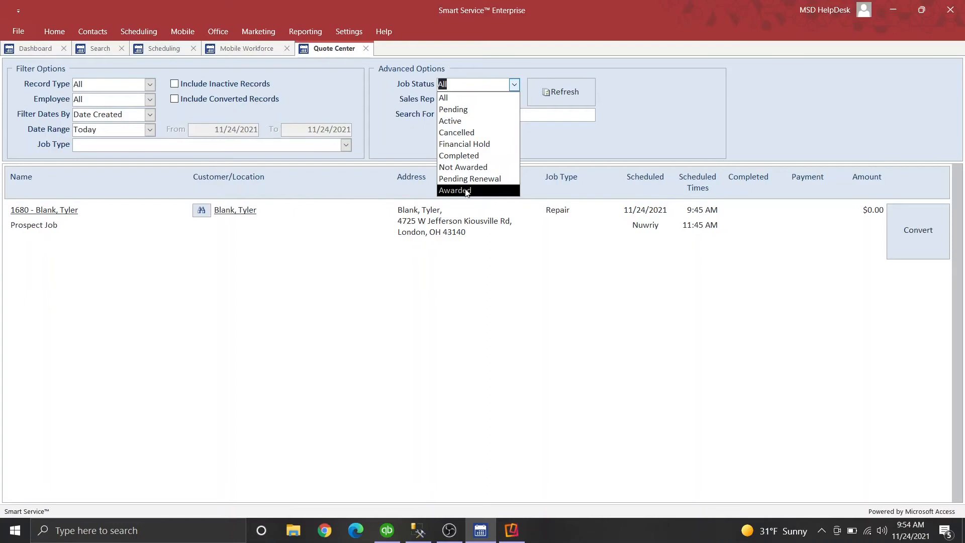
click(514, 84)
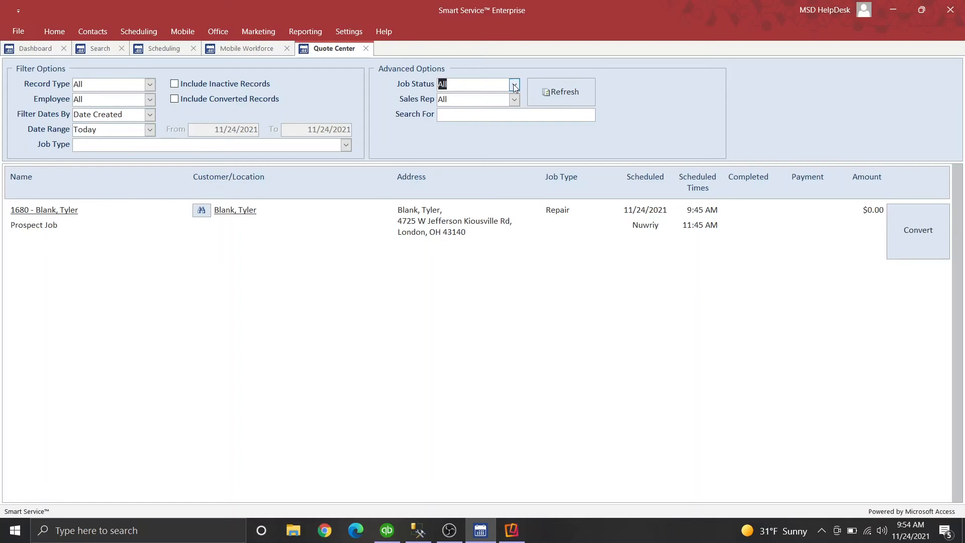
click(513, 100)
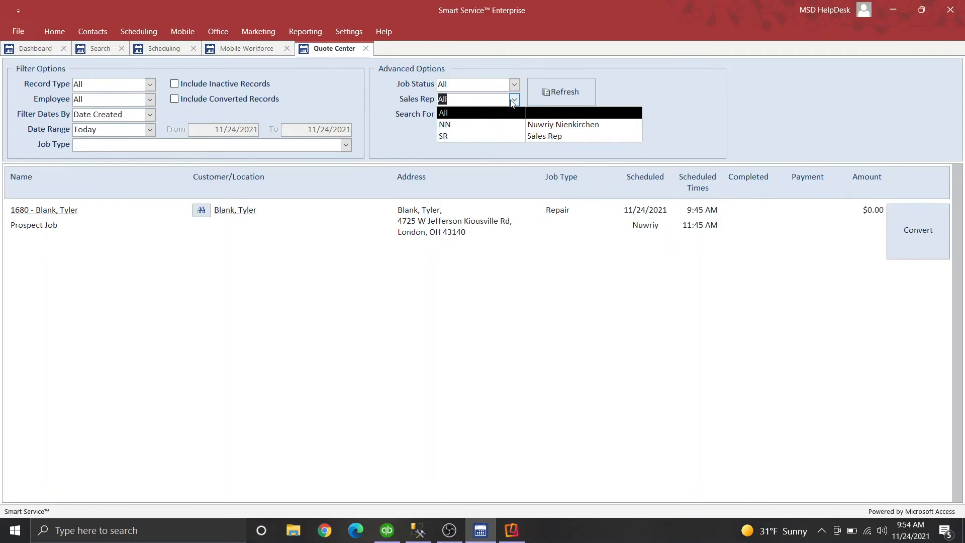
click(513, 101)
click(507, 120)
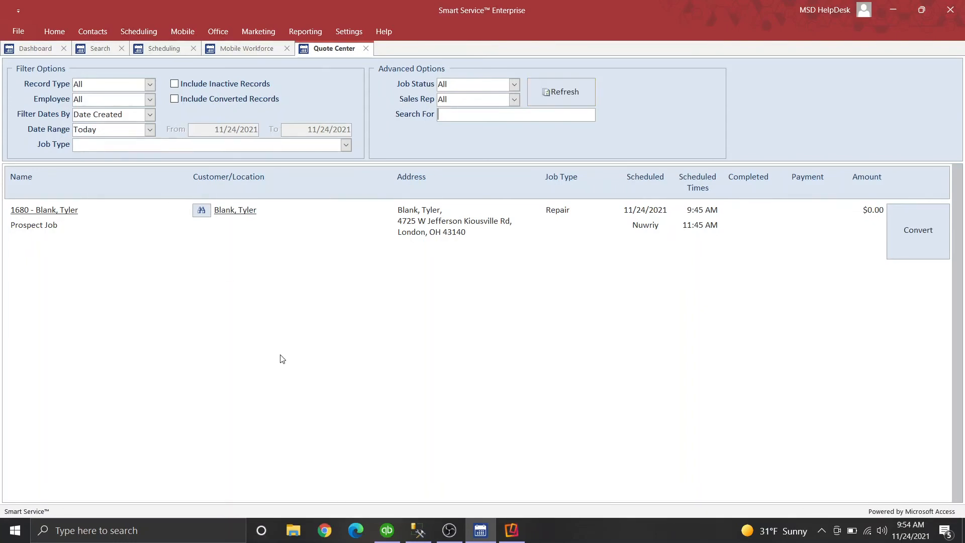
Open the Repair quote scheduled for 11/24/2021 to view its details, and save and close it
click(44, 212)
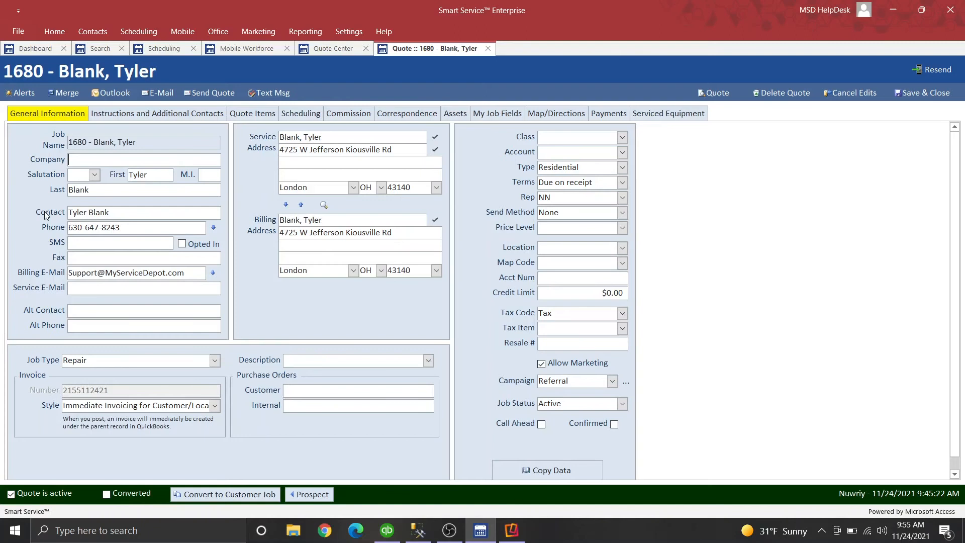
click(926, 94)
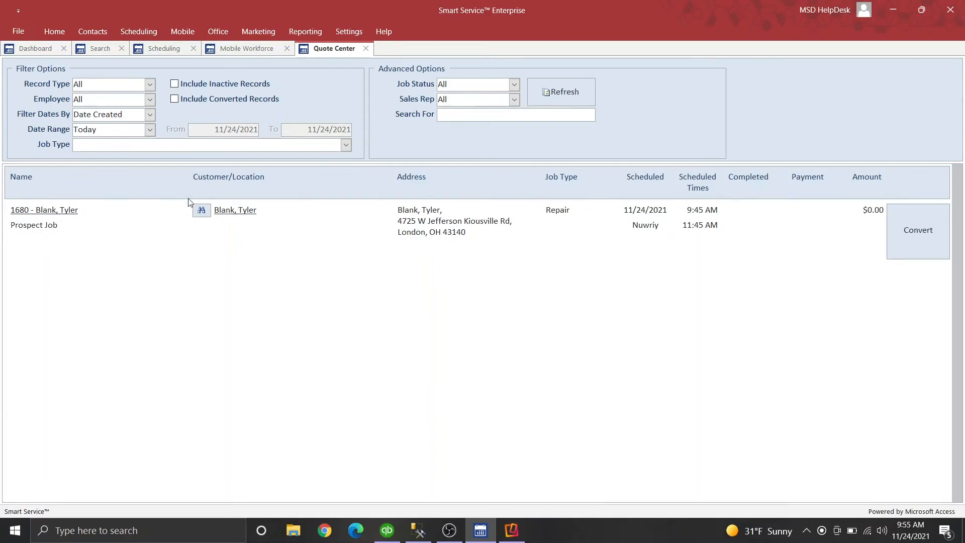
Search all prospects and locations with * from the quote's customer lookup, select a prospect and cancel the reassignment
click(201, 212)
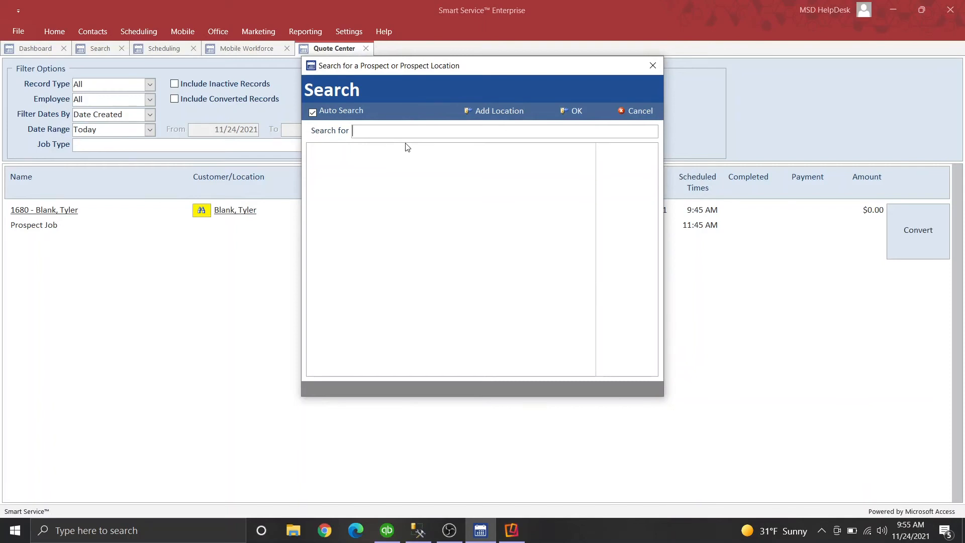
text(*)
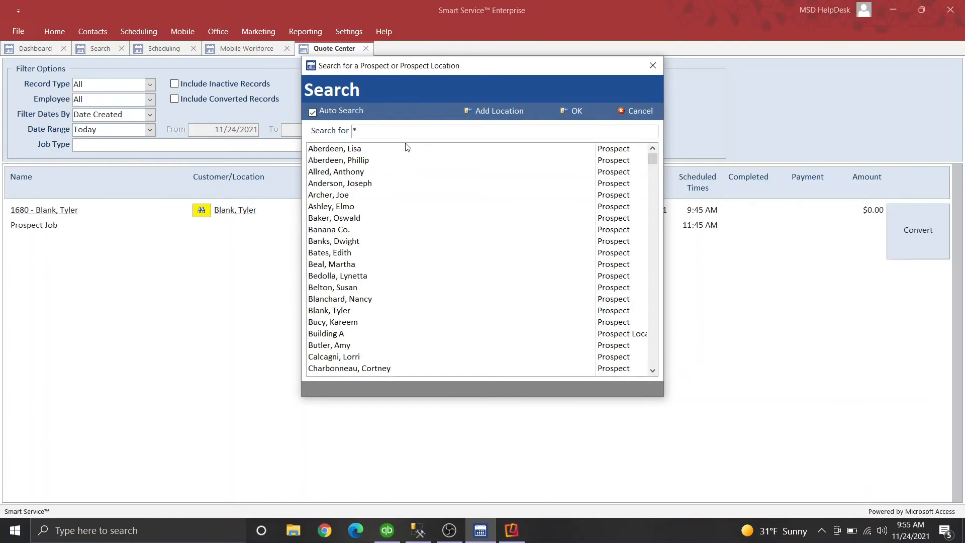
click(389, 268)
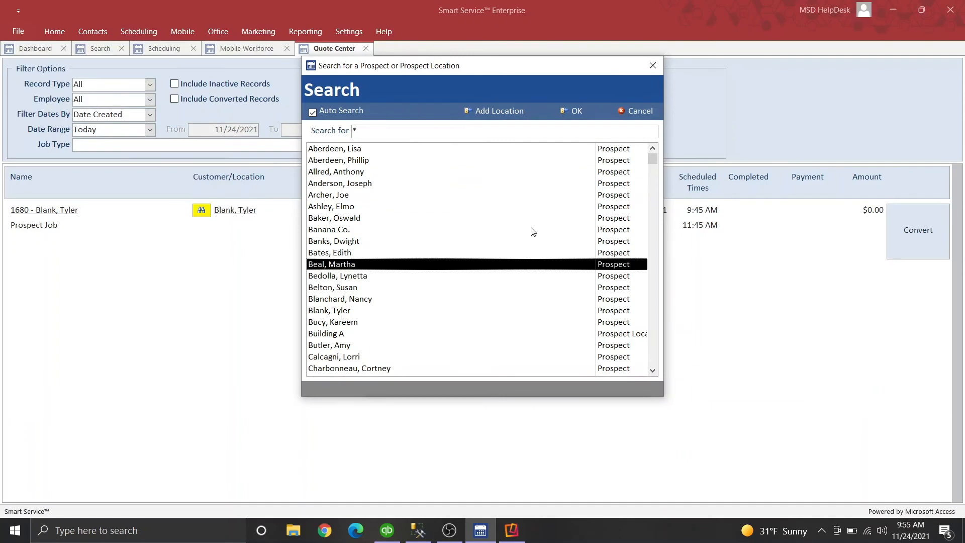
click(635, 115)
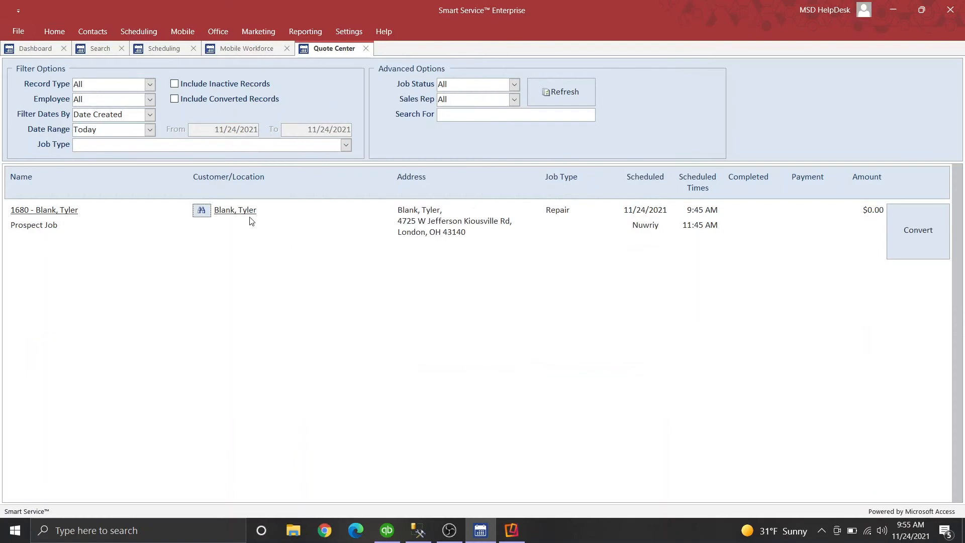
Review the listed quote's address, job type, schedule, assigned employee, completion and payment details
drag(403, 222, 505, 221)
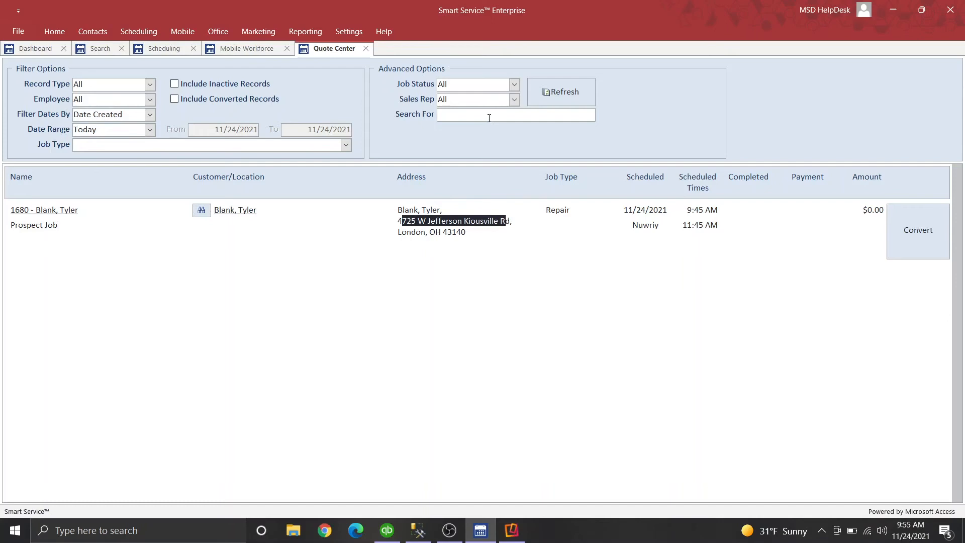
drag(572, 212, 554, 214)
click(548, 215)
drag(626, 215, 664, 224)
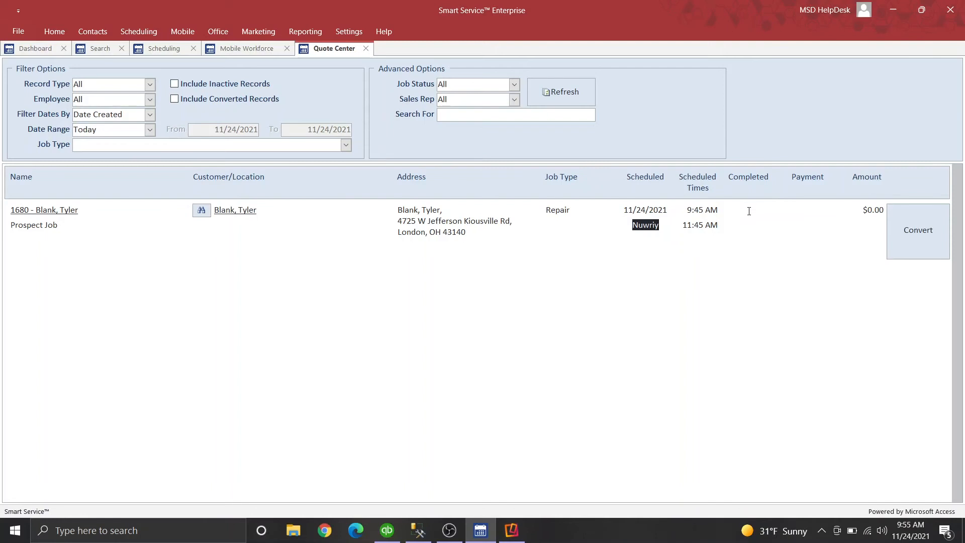
click(749, 211)
click(807, 208)
Set the quotes' Date Range to All to look through the full quote list, and restore it to Today
click(149, 130)
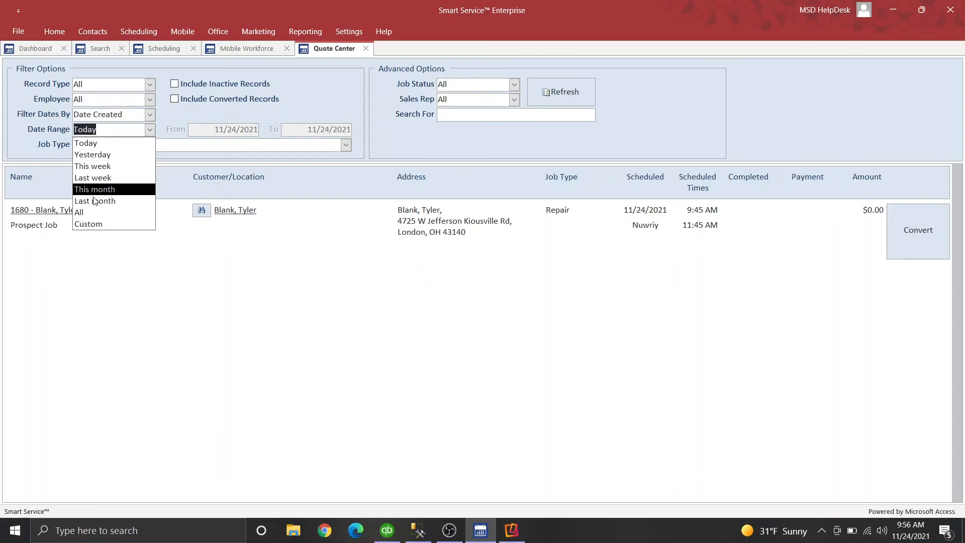
click(97, 212)
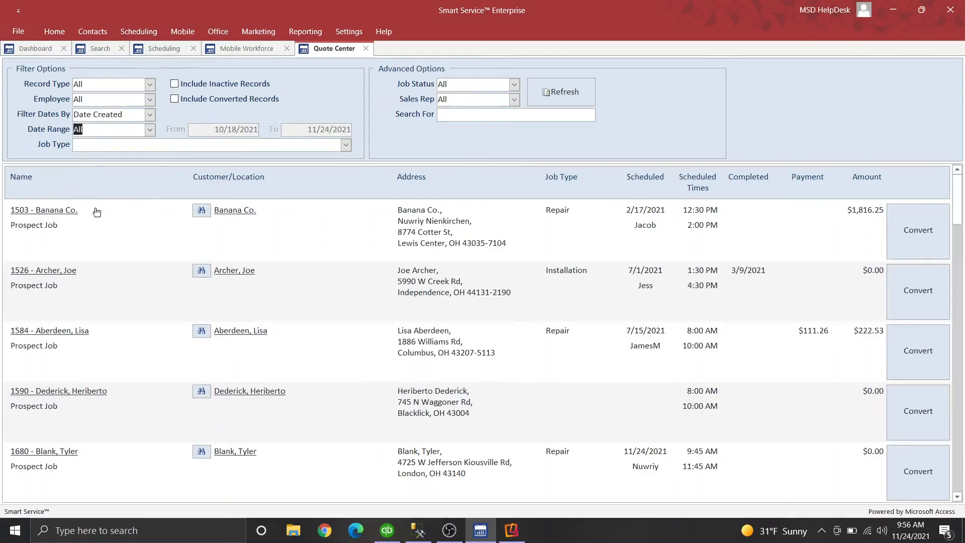
scroll(143, 262, down, 1)
scroll(143, 265, down, 4)
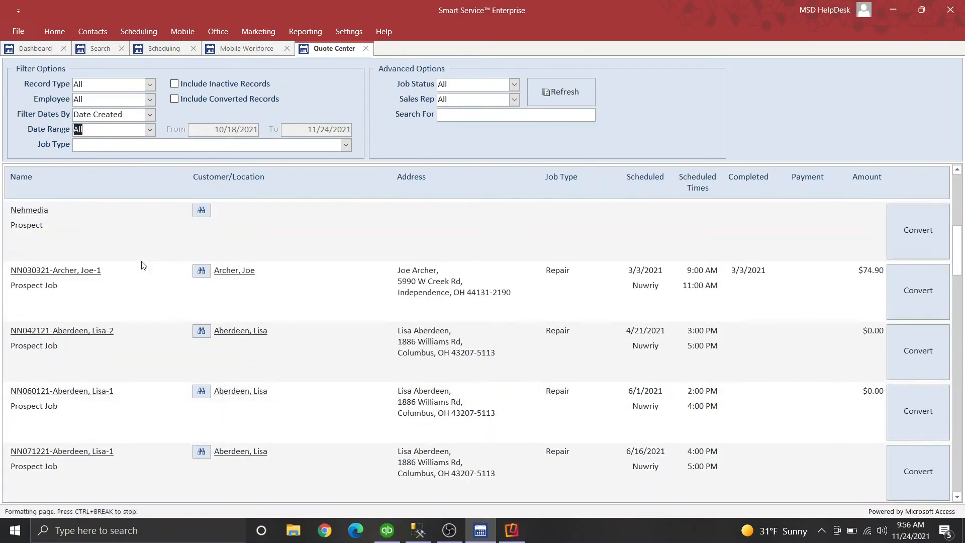
scroll(143, 266, down, 2)
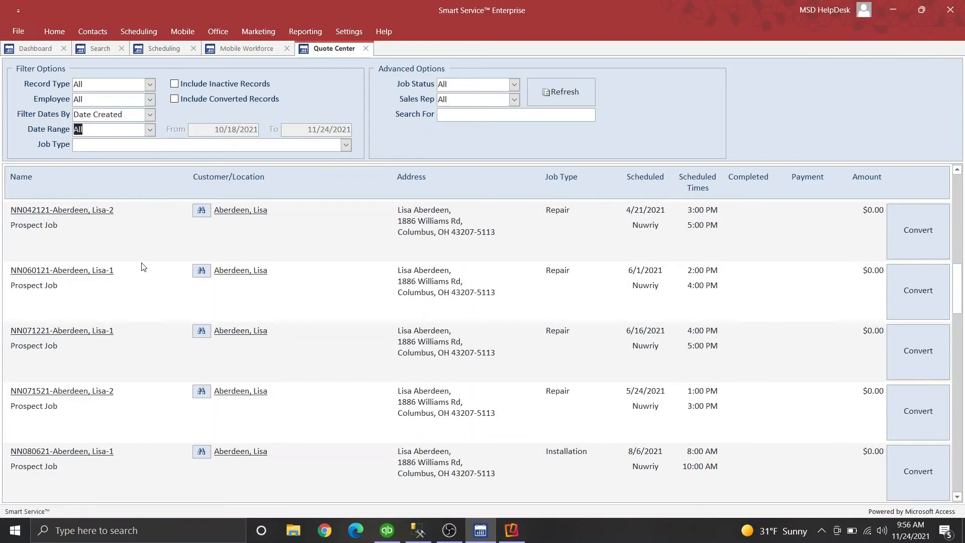
scroll(142, 267, up, 7)
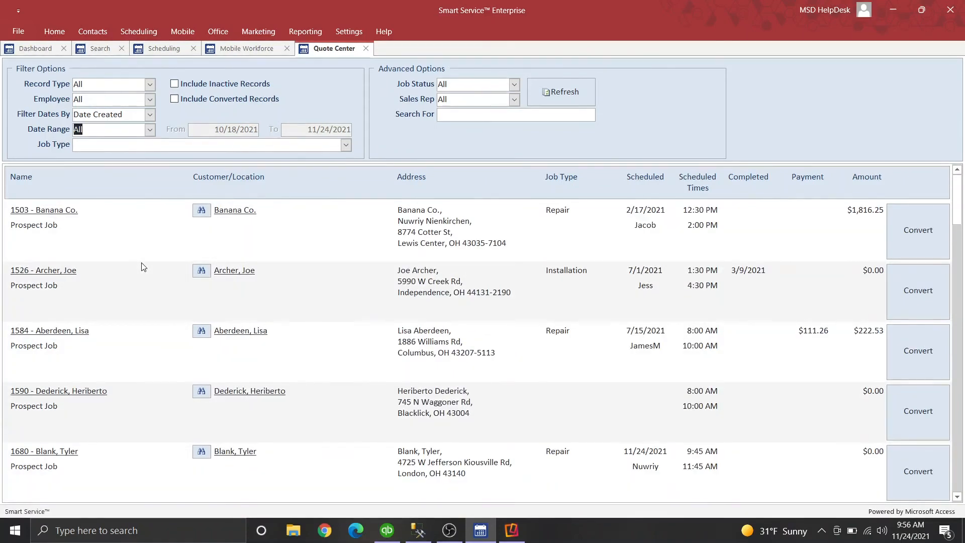
click(150, 129)
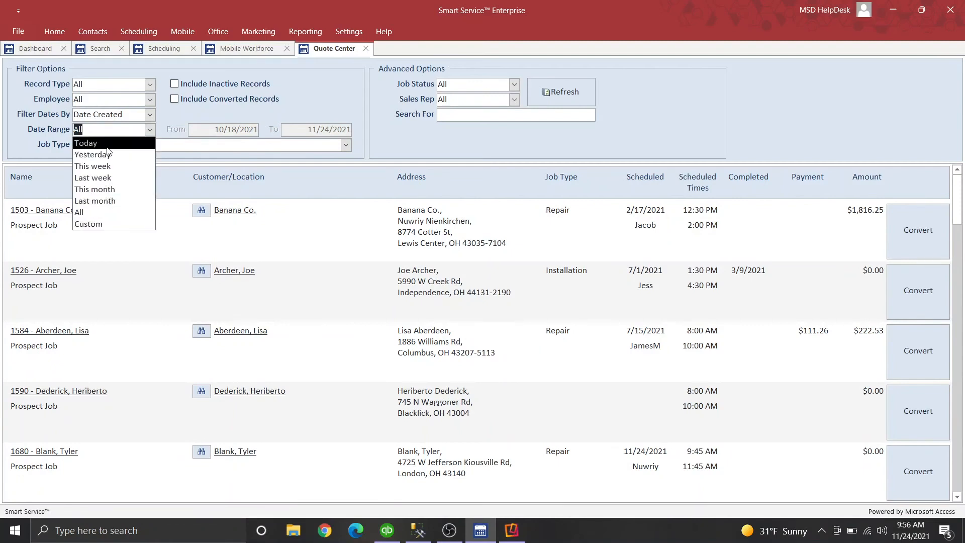
click(86, 143)
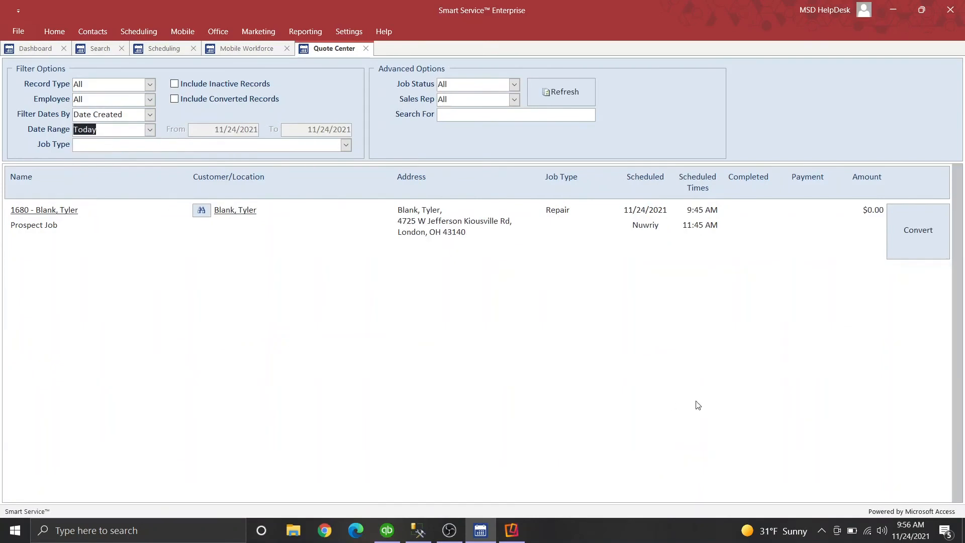
Convert the Repair quote scheduled for 11/24/2021 into a job under the suggested name, and make the quote inactive
click(928, 251)
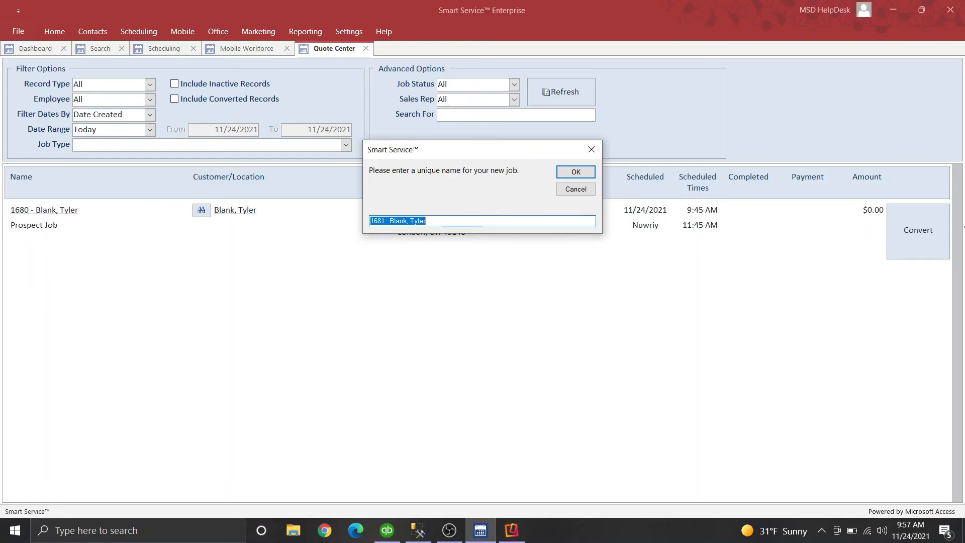
click(584, 172)
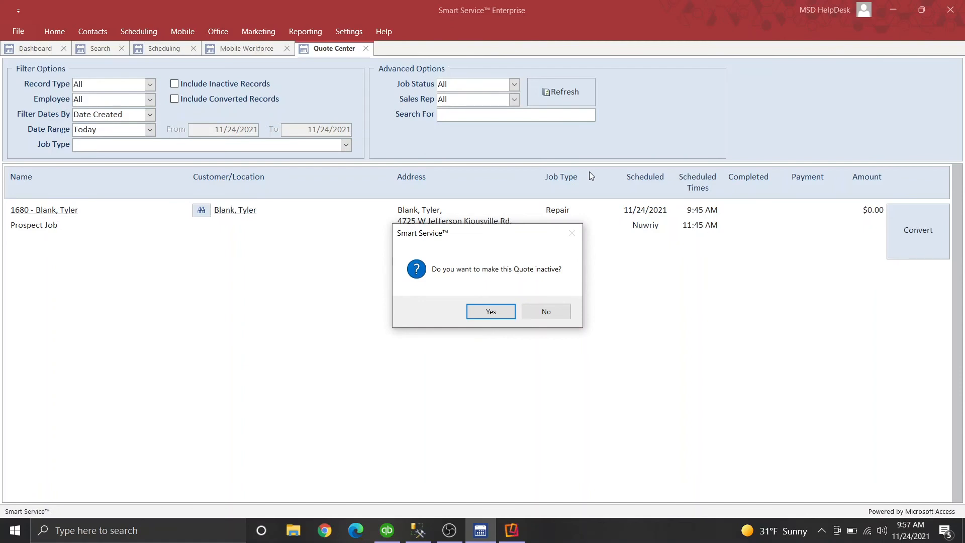
click(486, 312)
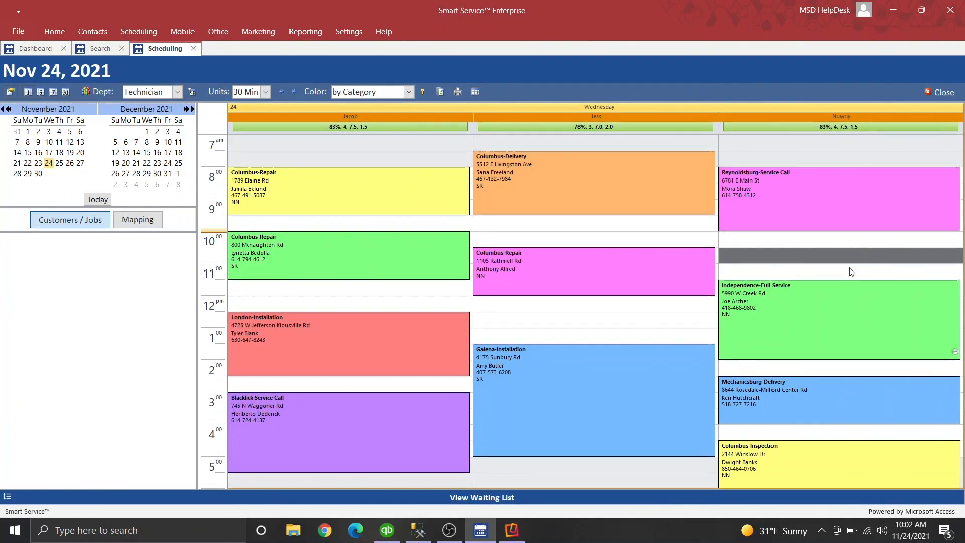
Review the Independence Full Service job's details on the schedule and the Job Notes and iFleet Notes in its history record, and close the record
click(831, 323)
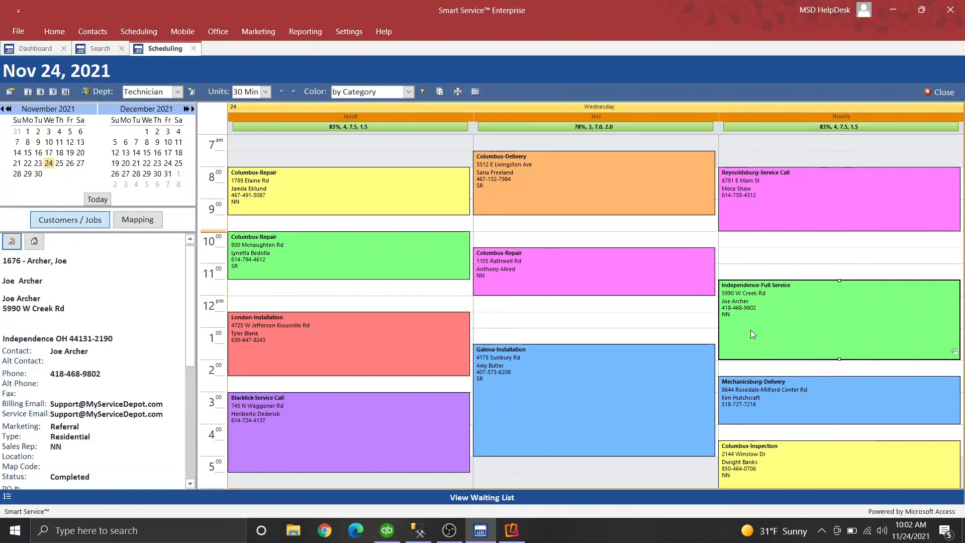
drag(192, 313, 180, 451)
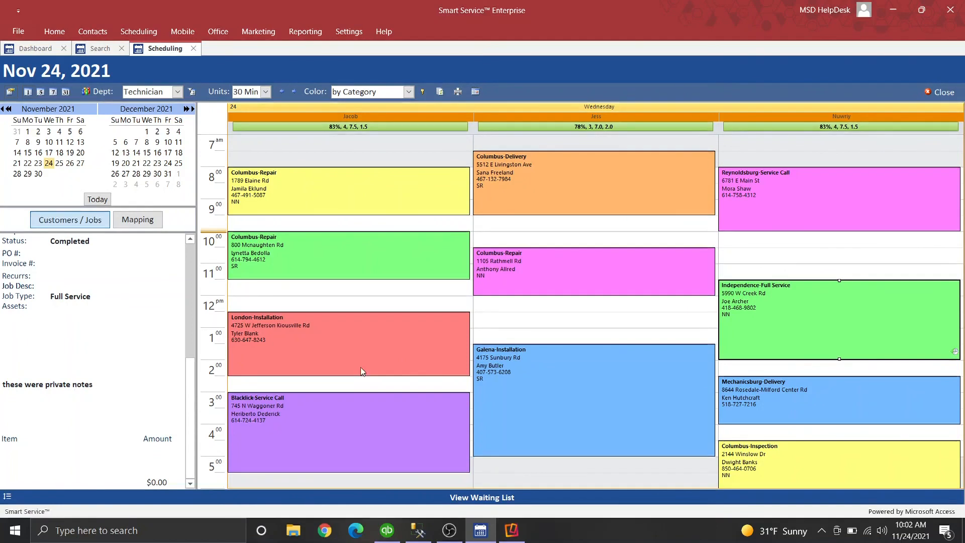
double_click(758, 318)
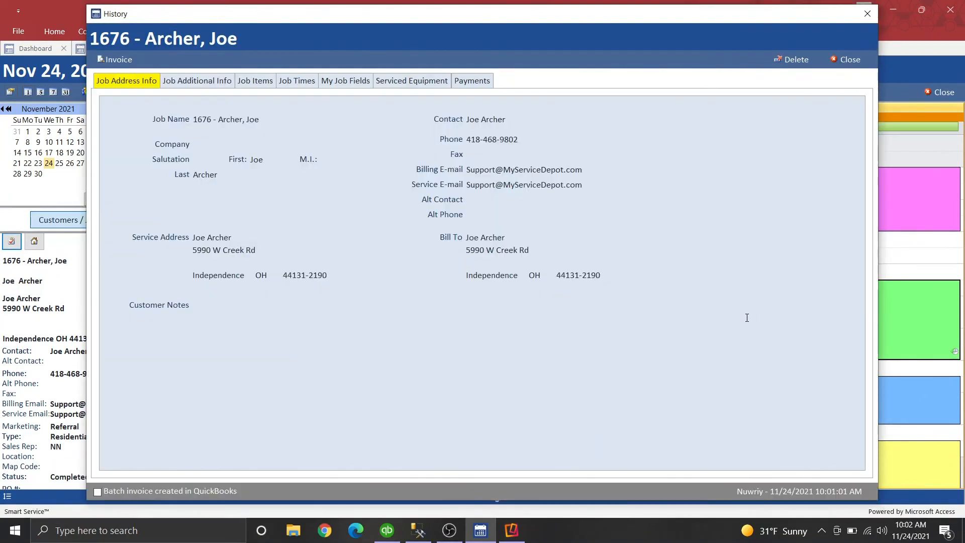
click(197, 81)
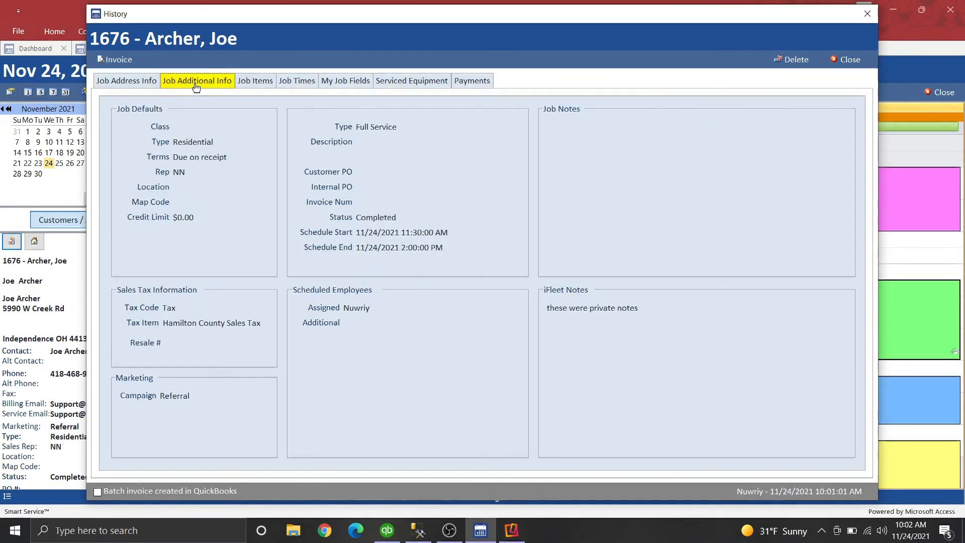
click(628, 147)
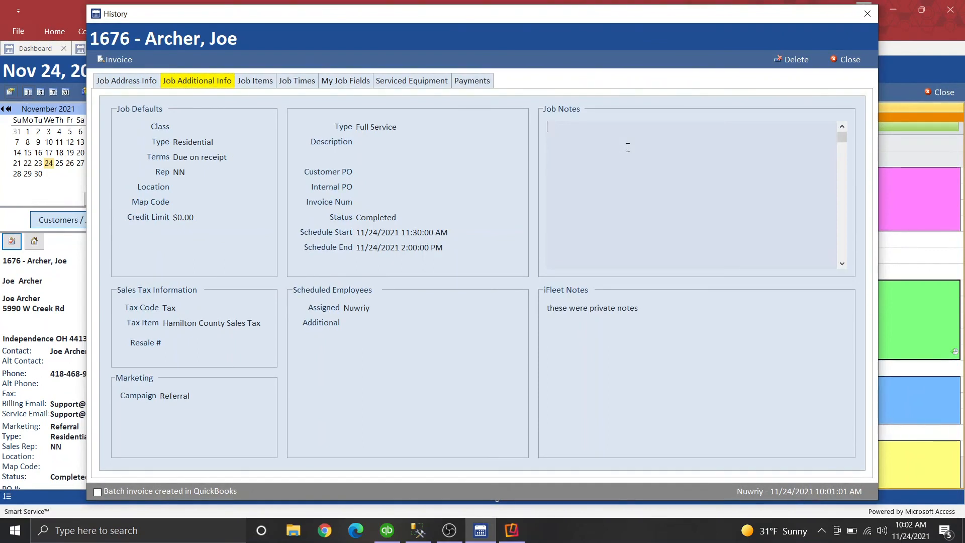
click(681, 334)
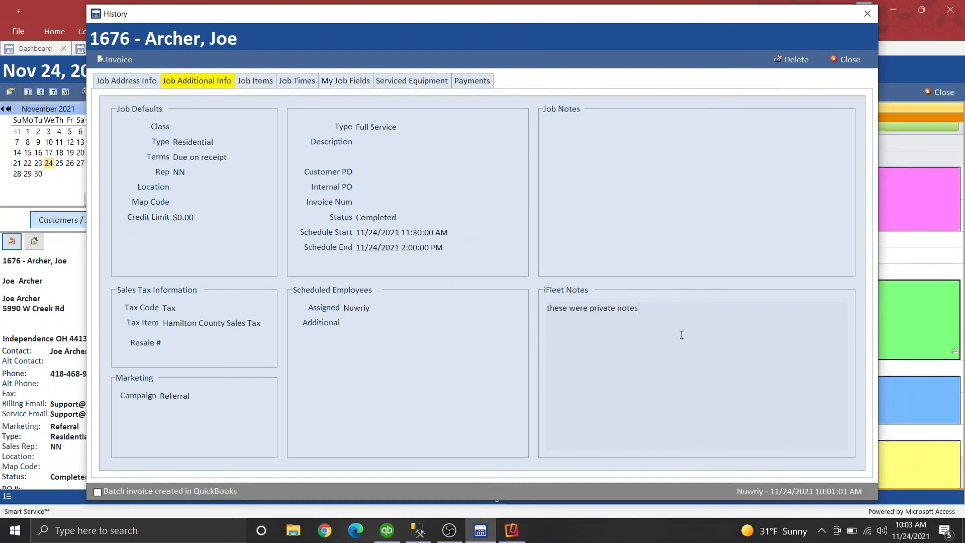
click(835, 61)
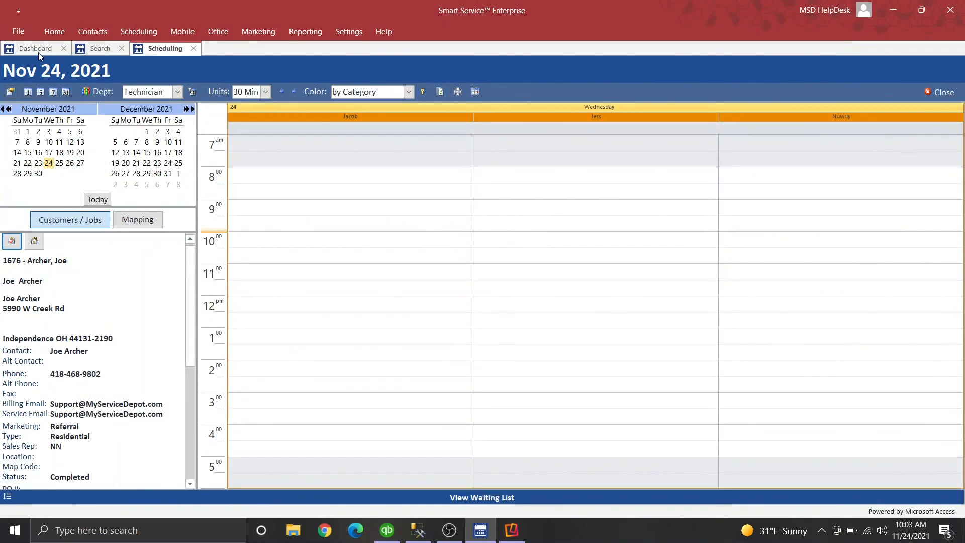
View My Reminders from the Dashboard and check the available Date Range choices, keeping Custom
click(39, 52)
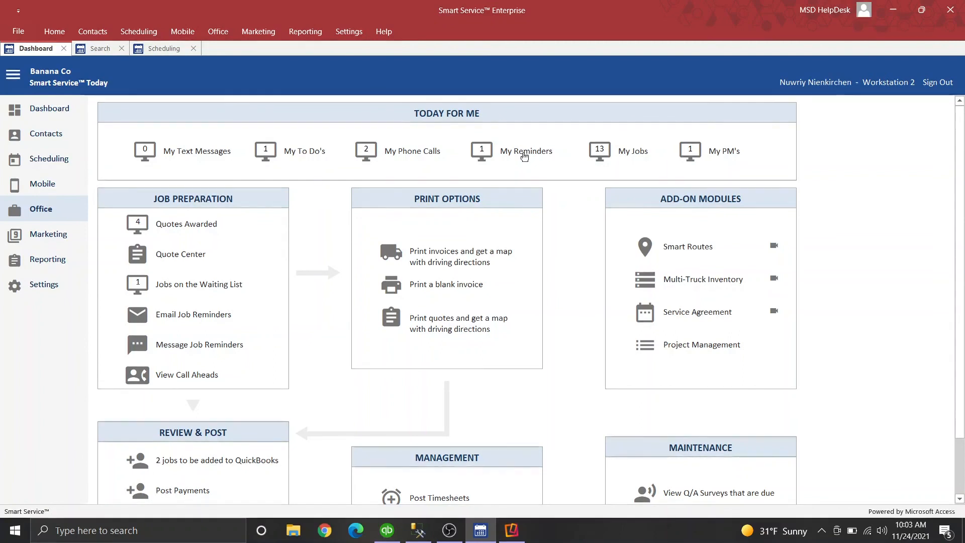
click(524, 153)
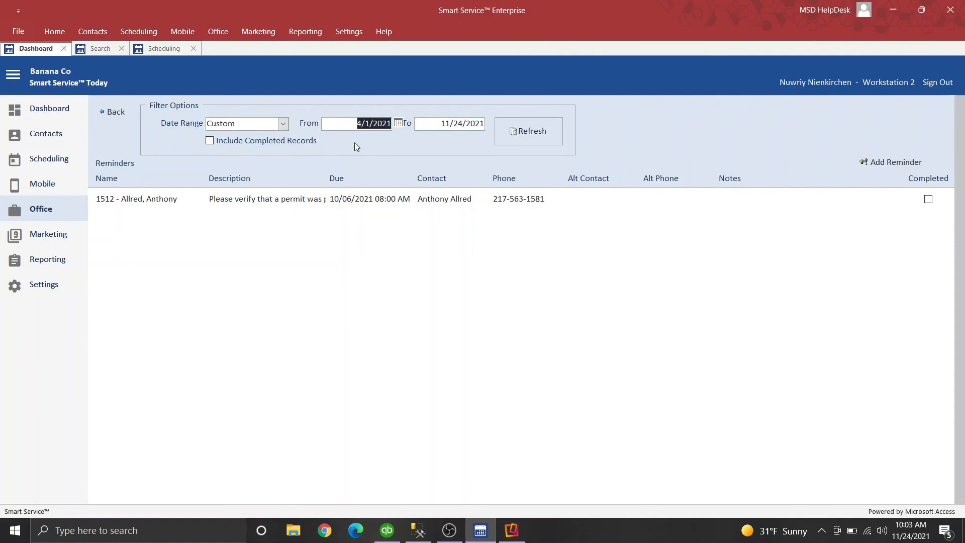
click(283, 126)
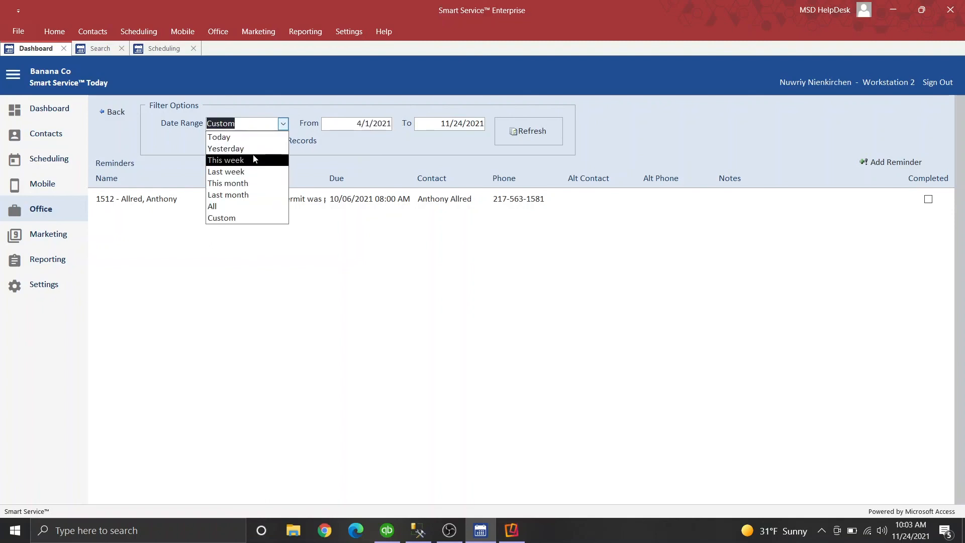
click(283, 124)
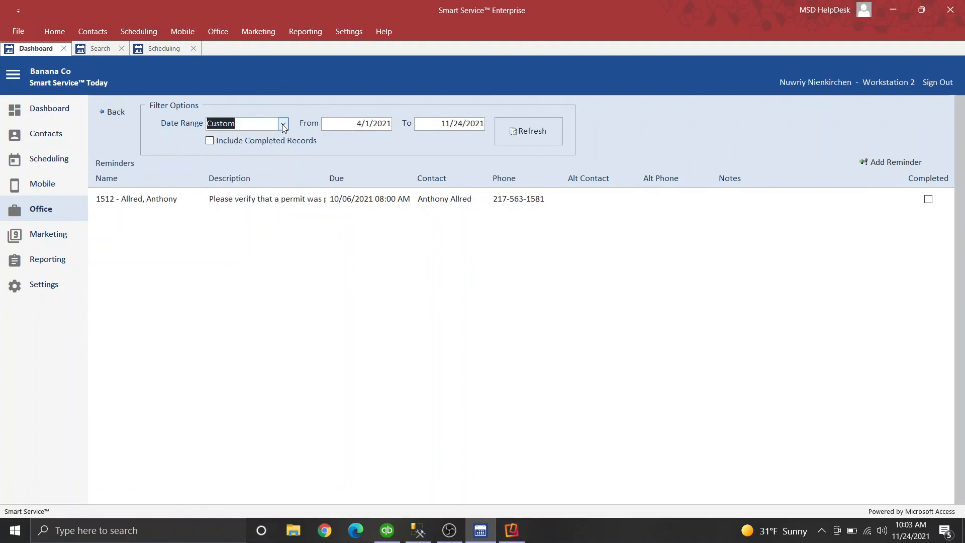